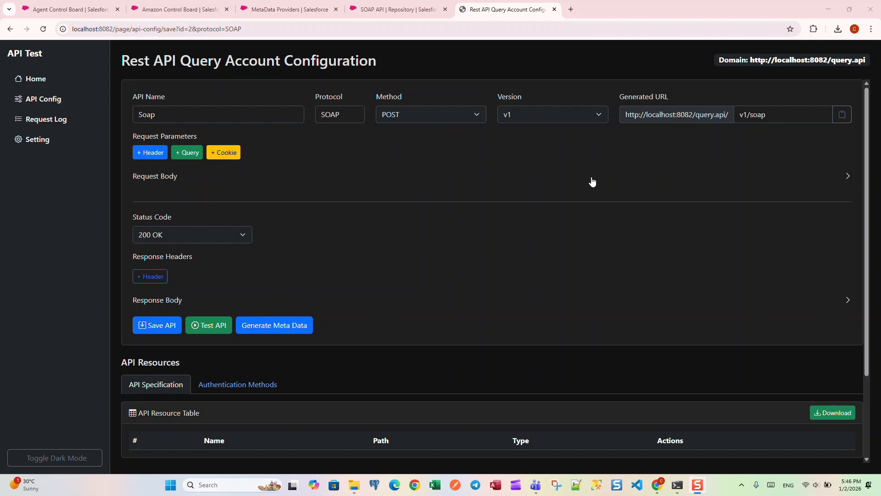
# Generate the metadata for the Soap API configuration and download the resulting WSDL 1.1 file
pyautogui.click(294, 326)
pyautogui.scroll(-2, 450, 272)
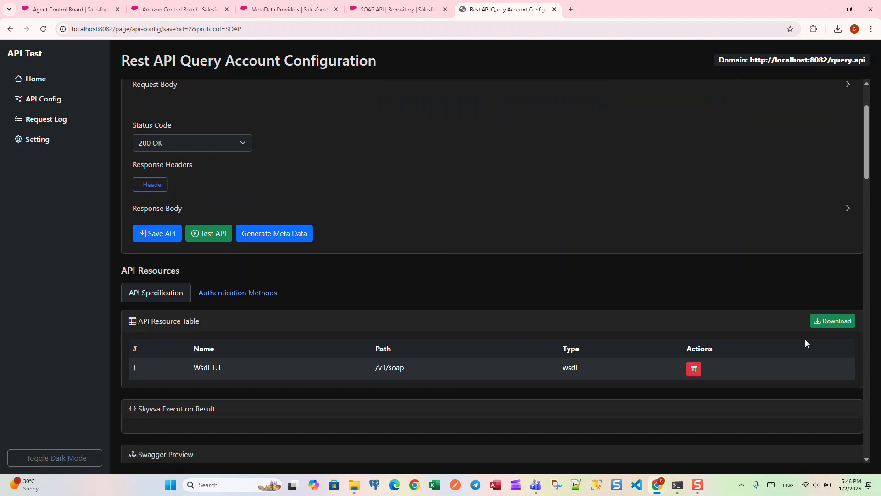
pyautogui.click(831, 321)
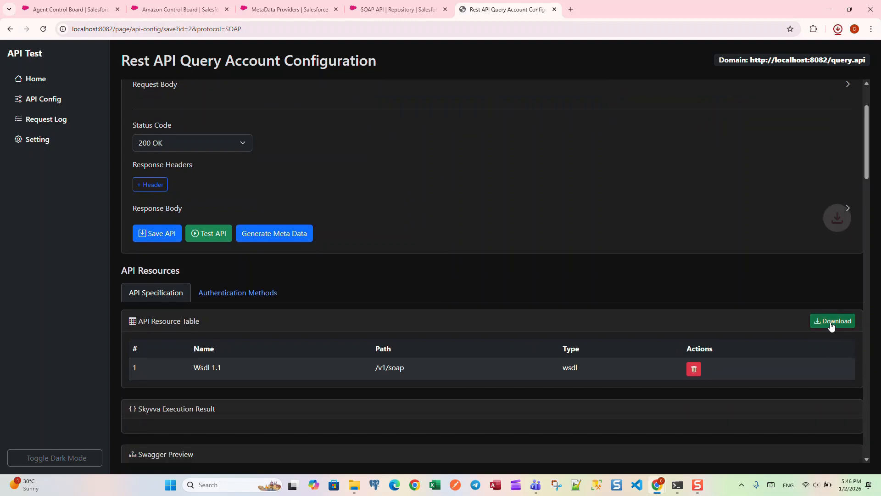
# Switch to File Explorer and open the downloaded Soap.wsdl from the Downloads folder in Notepad
pyautogui.click(353, 485)
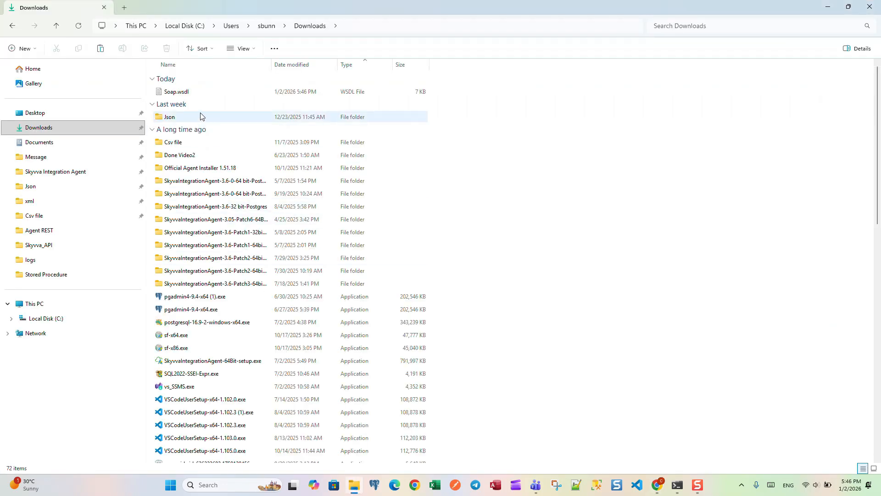
pyautogui.click(216, 93)
pyautogui.rightClick(216, 94)
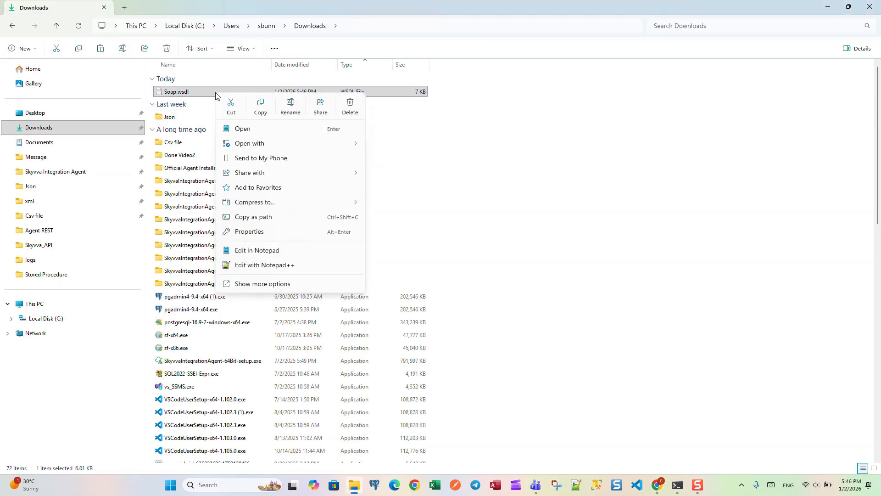
pyautogui.click(245, 128)
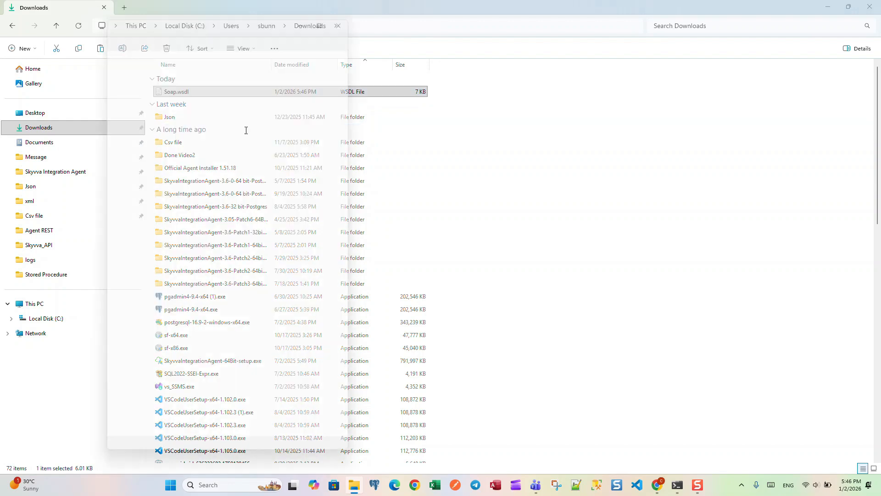
pyautogui.click(333, 8)
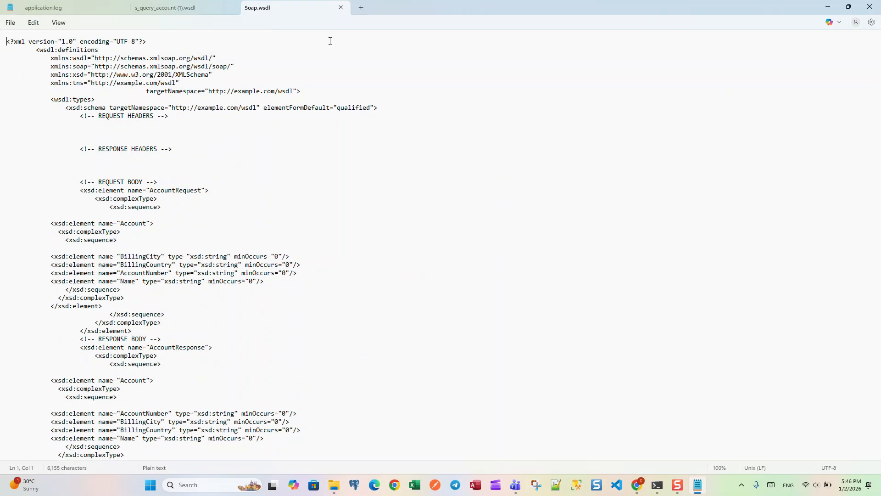
# Review the request and response definitions in Soap.wsdl, and minimize Notepad and File Explorer to return to the browser
pyautogui.scroll(-8, 275, 229)
pyautogui.scroll(-3, 277, 251)
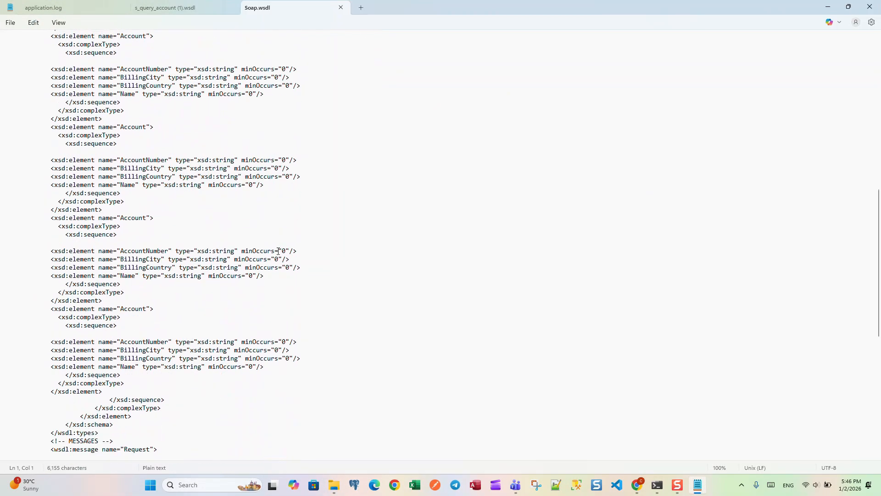
pyautogui.scroll(15, 505, 137)
pyautogui.click(828, 6)
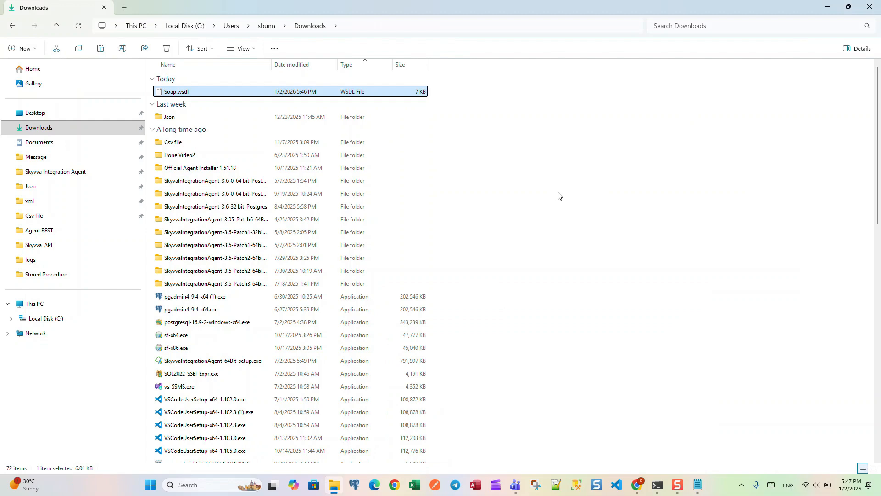
pyautogui.click(827, 6)
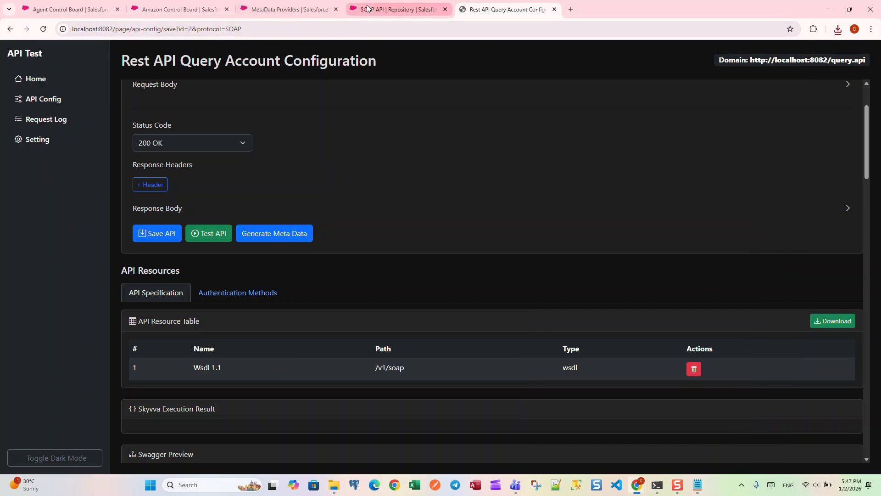
# Start a metadata import in the SOAP API repository in Salesforce with WSDL 1.1 as the file type
pyautogui.click(393, 9)
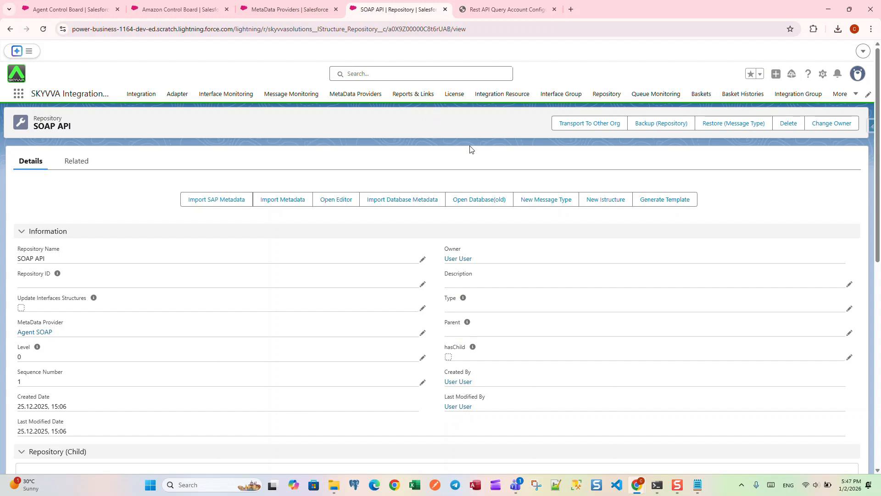
pyautogui.click(286, 203)
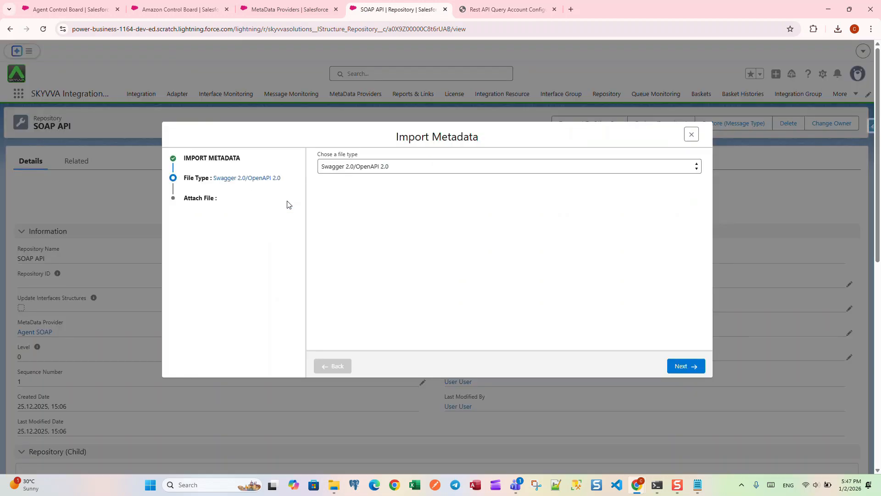
pyautogui.click(347, 171)
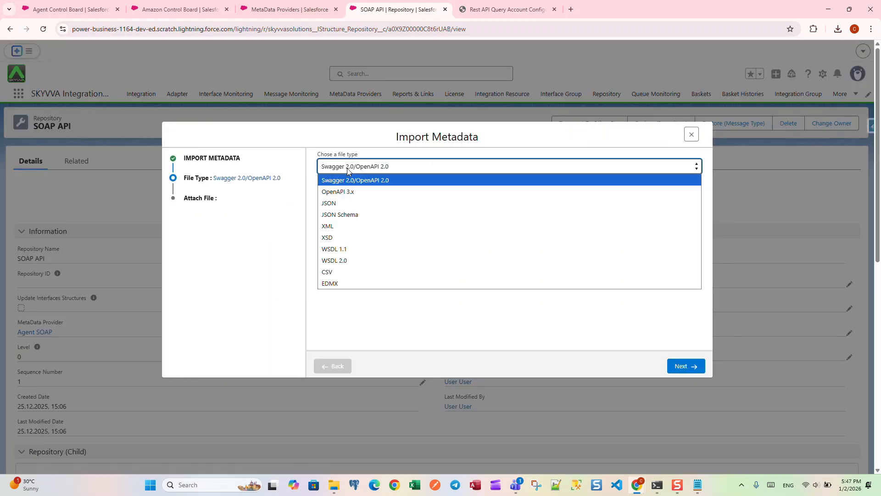
pyautogui.click(357, 249)
pyautogui.click(691, 367)
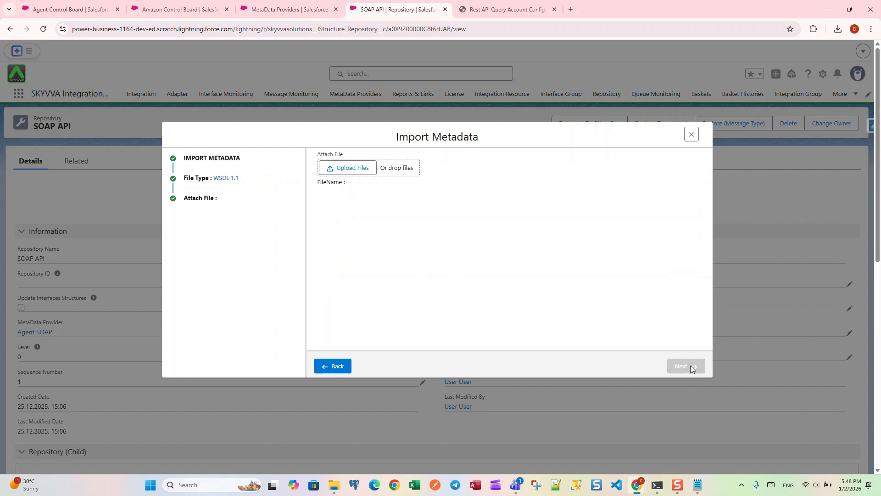
# Attach Soap.wsdl from the Downloads folder to the metadata import and continue with the import
pyautogui.click(345, 168)
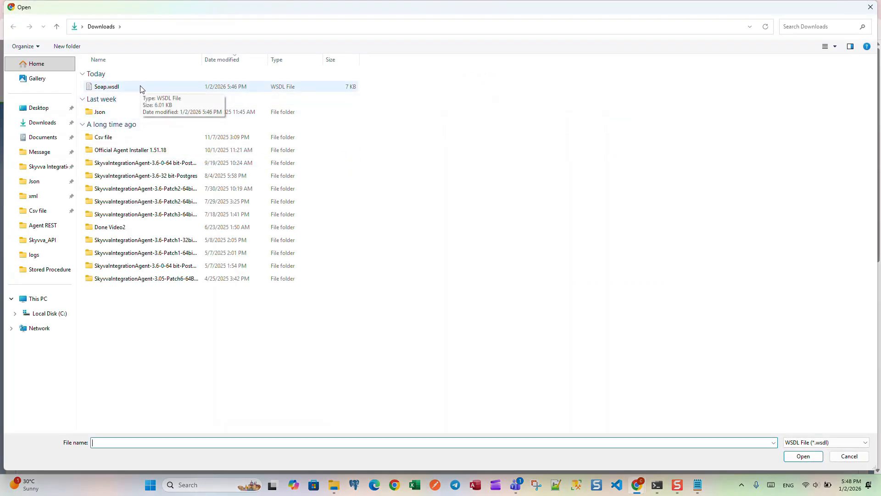
pyautogui.click(141, 88)
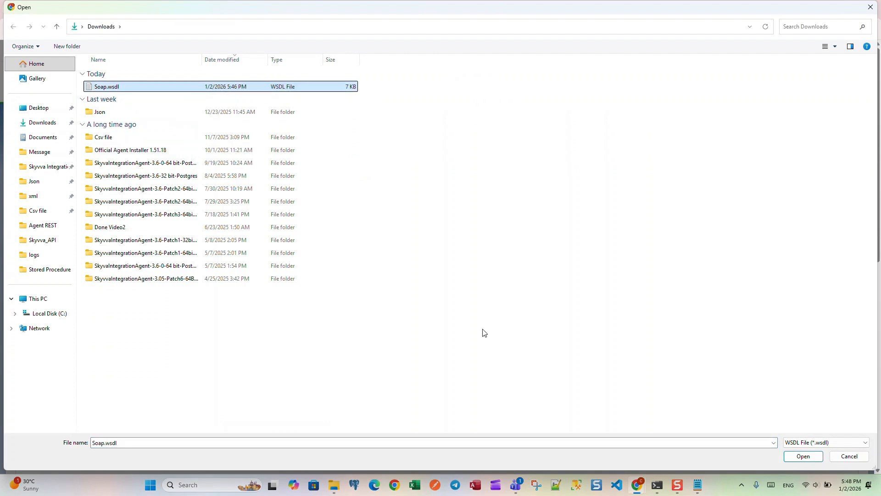
pyautogui.click(801, 456)
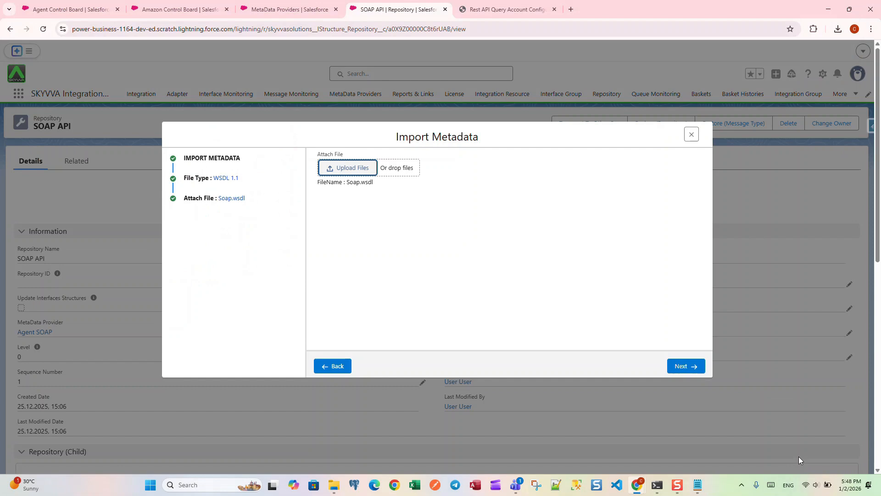
pyautogui.click(685, 367)
pyautogui.click(325, 171)
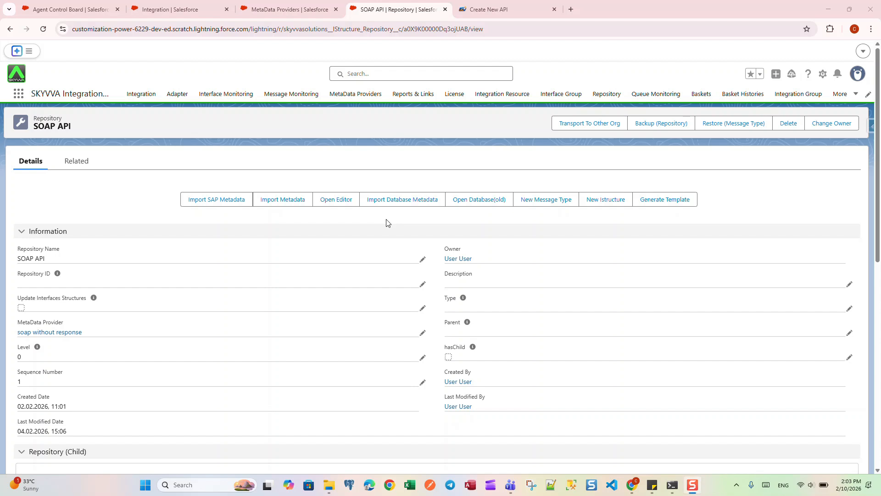
# Expand SoapPortType-Soap in the repository's message types and examine its Request branch through SOAP Envelope and SOAP Body to AccountRequest
pyautogui.scroll(-9, 369, 232)
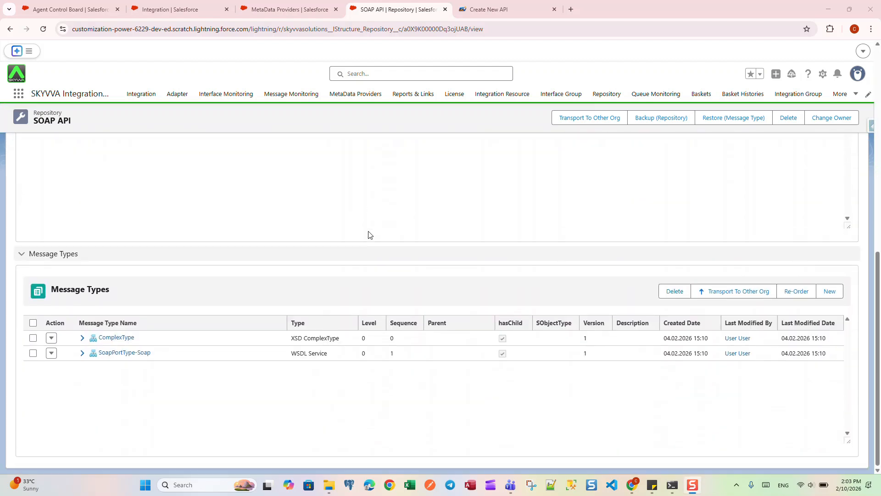
pyautogui.click(83, 354)
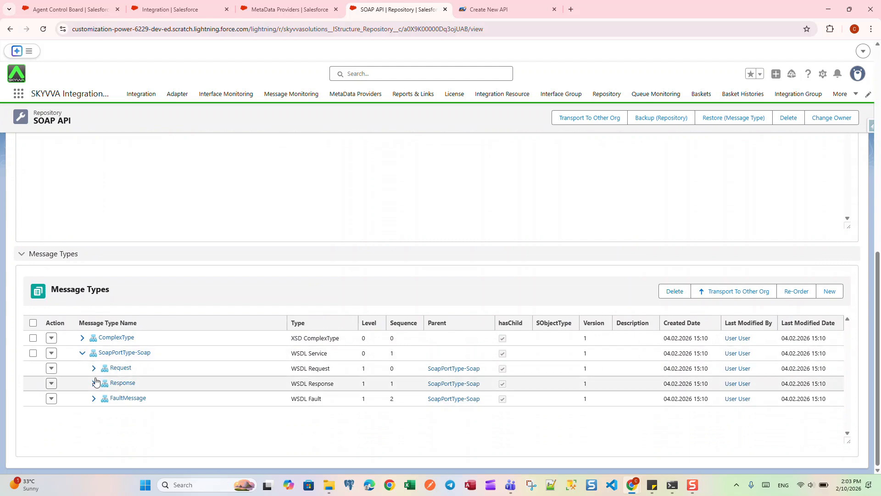
pyautogui.click(94, 368)
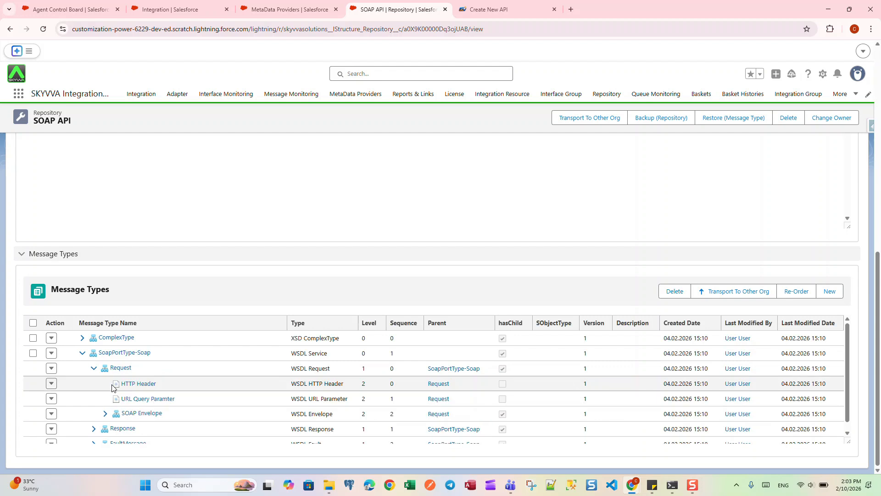
pyautogui.click(105, 413)
pyautogui.scroll(-2, 109, 376)
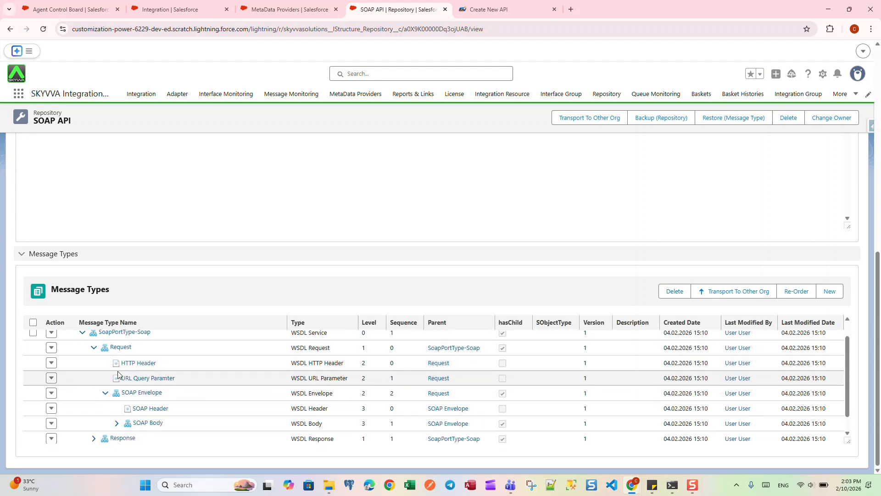
pyautogui.click(117, 405)
pyautogui.scroll(-1, 131, 379)
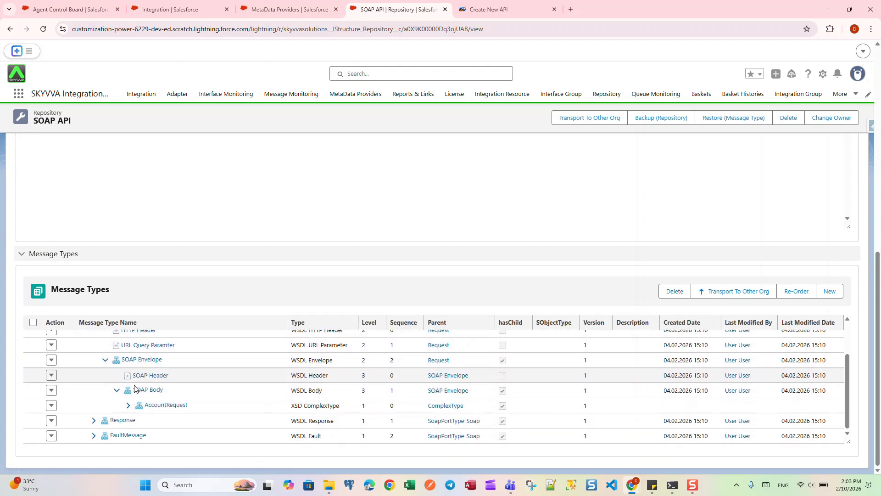
pyautogui.click(128, 405)
pyautogui.scroll(-1, 143, 383)
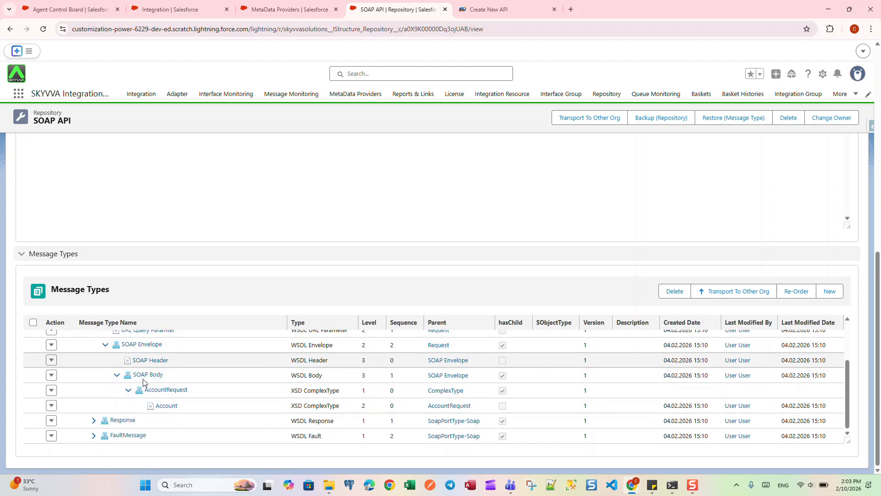
# Expand the Response branch of SoapPortType-Soap through Envelope and Body to AccountResponse and examine its structure
pyautogui.click(93, 420)
pyautogui.scroll(-2, 145, 400)
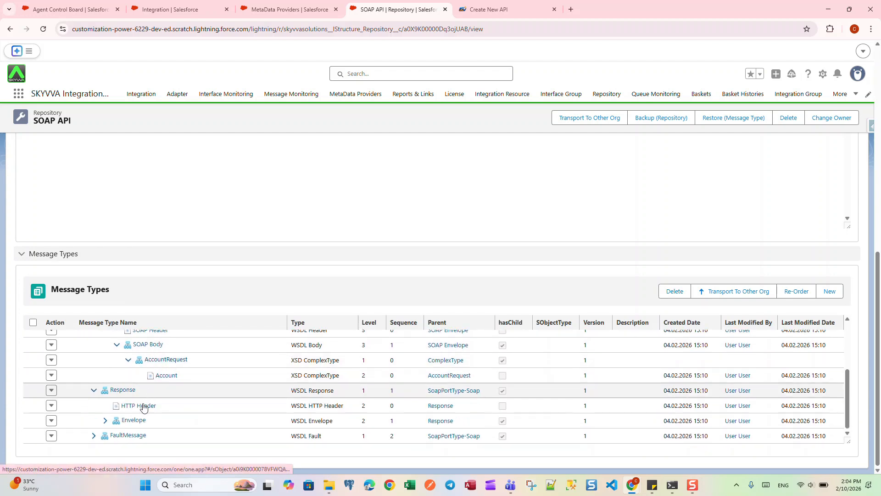
pyautogui.click(106, 419)
pyautogui.scroll(-2, 131, 417)
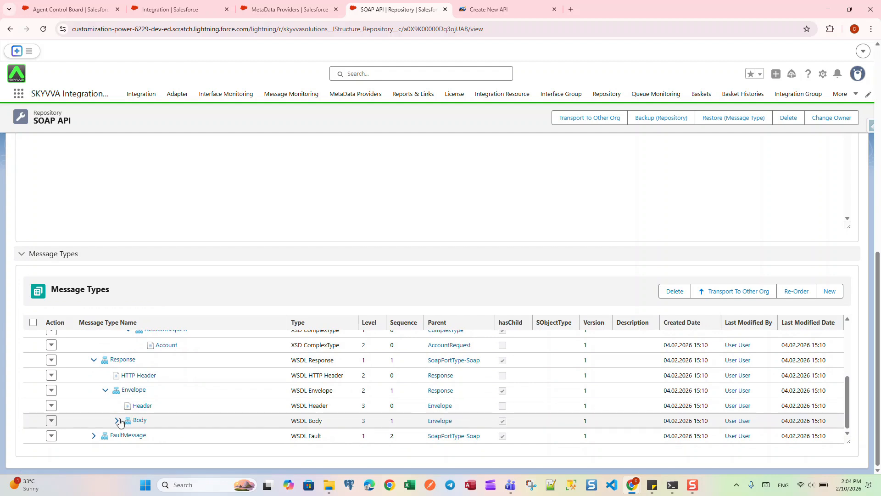
pyautogui.click(117, 421)
pyautogui.scroll(-1, 132, 420)
pyautogui.click(128, 420)
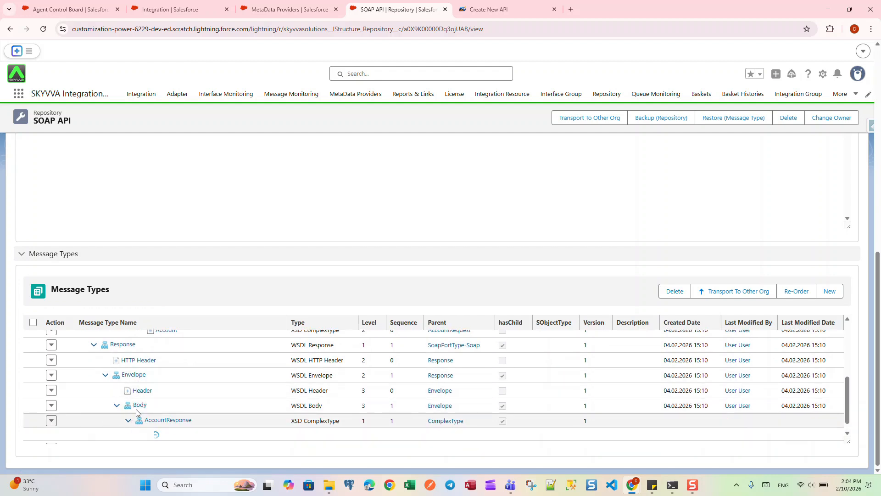
pyautogui.scroll(-1, 133, 421)
# Expand the FaultMessage branch through Envelope, Body and Fault to the detail node and examine its structure
pyautogui.click(93, 436)
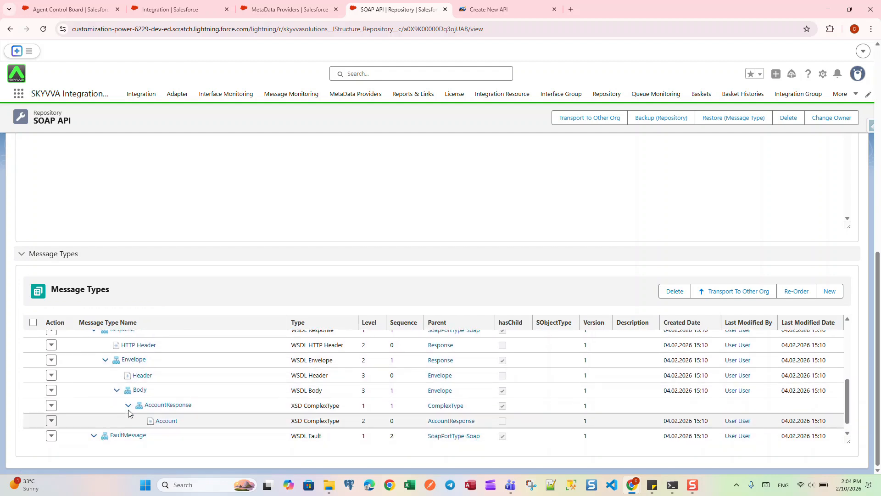
pyautogui.scroll(-1, 94, 438)
pyautogui.click(105, 436)
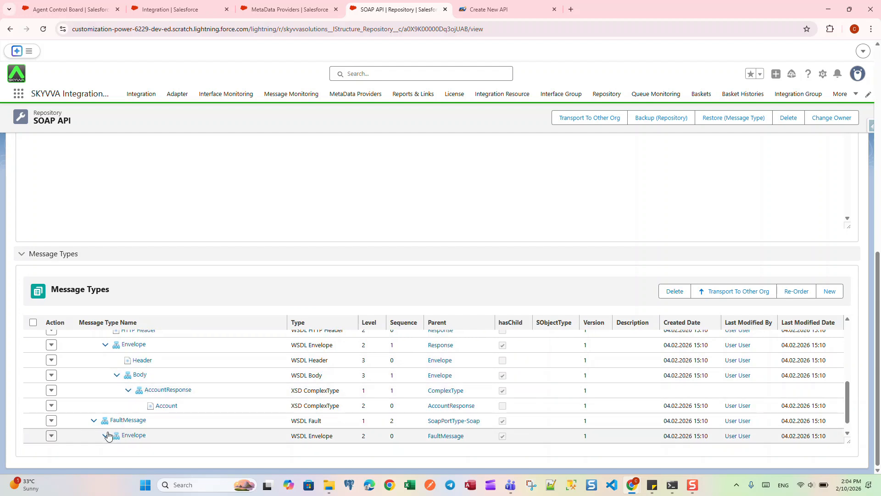
pyautogui.scroll(-1, 107, 436)
pyautogui.click(116, 435)
pyautogui.scroll(-1, 133, 436)
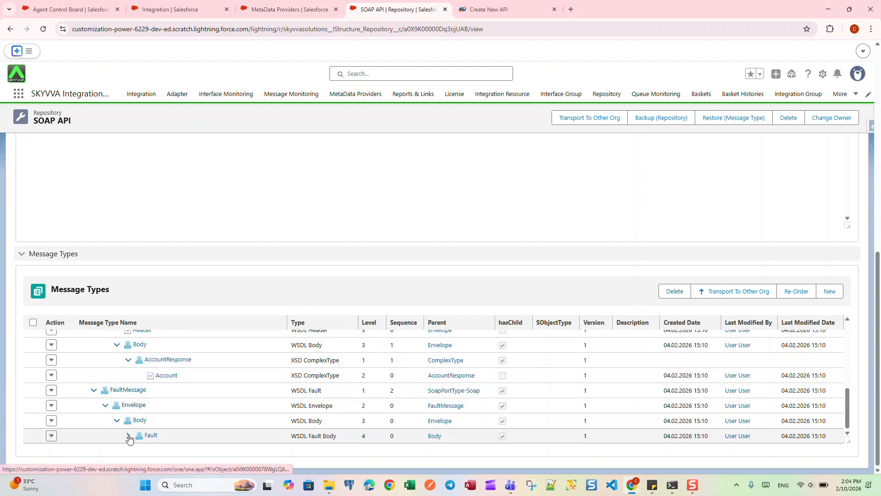
pyautogui.click(128, 435)
pyautogui.scroll(-1, 131, 436)
pyautogui.click(140, 435)
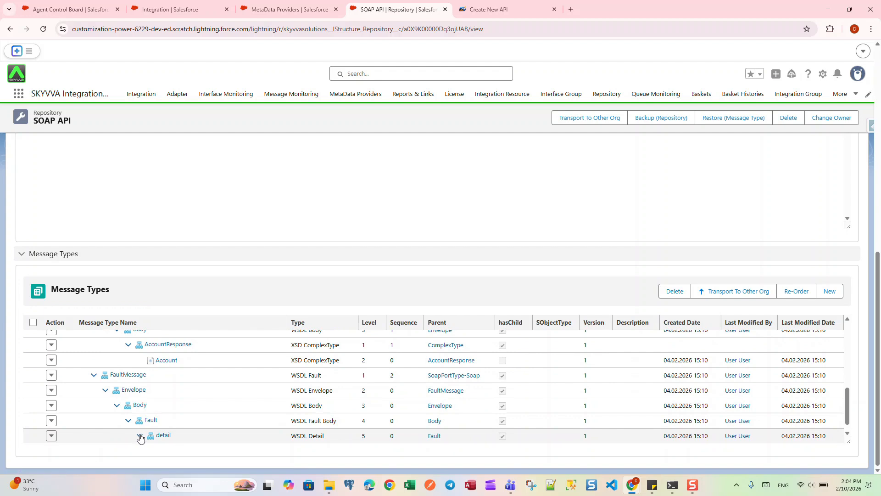
pyautogui.scroll(-1, 147, 434)
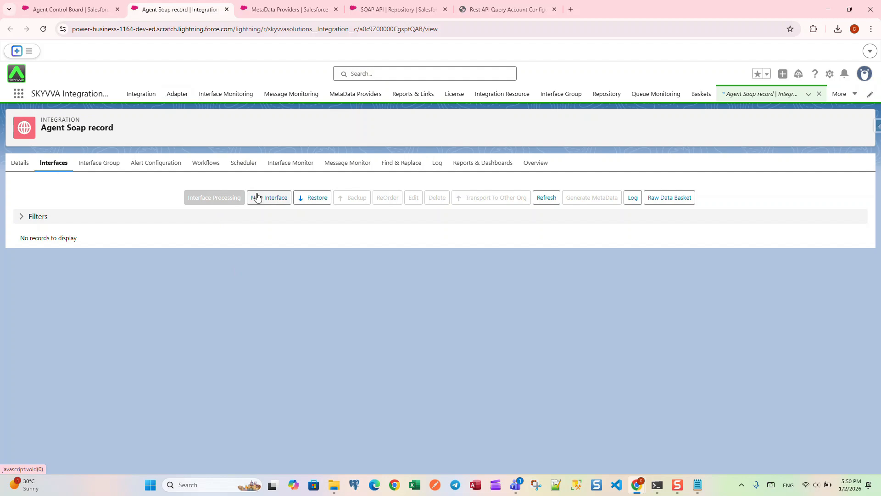
# Start a new interface named Request for the Agent Soap record integration, with source Account and status Deployed
pyautogui.click(272, 201)
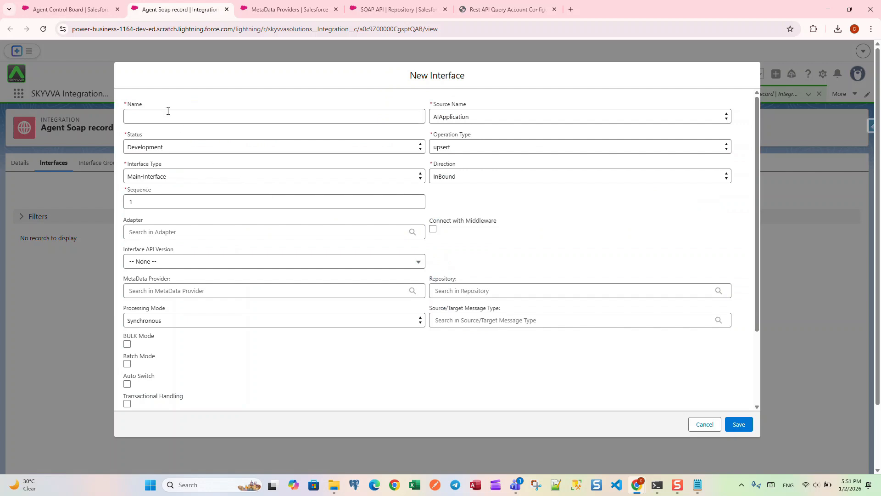
pyautogui.click(167, 112)
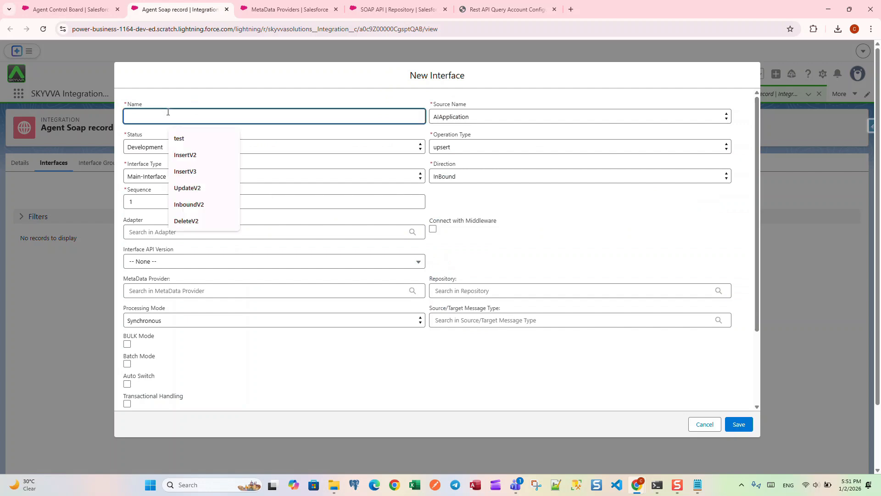
pyautogui.write('Request')
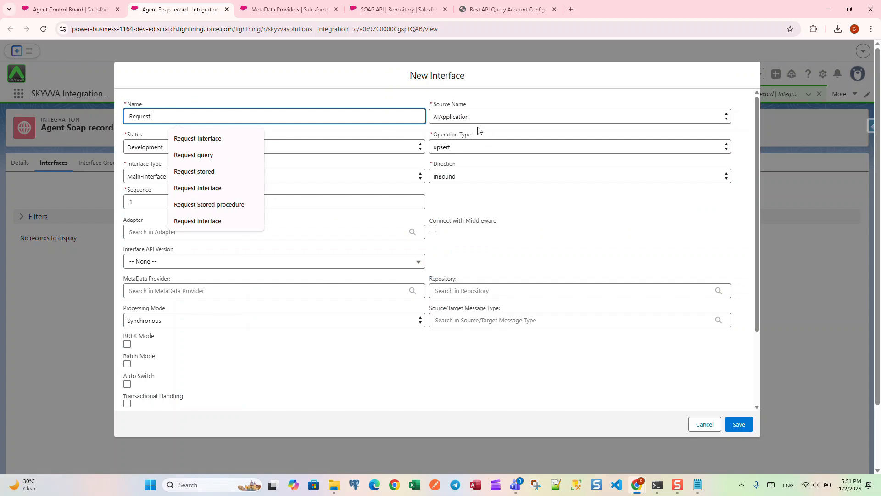
pyautogui.click(469, 117)
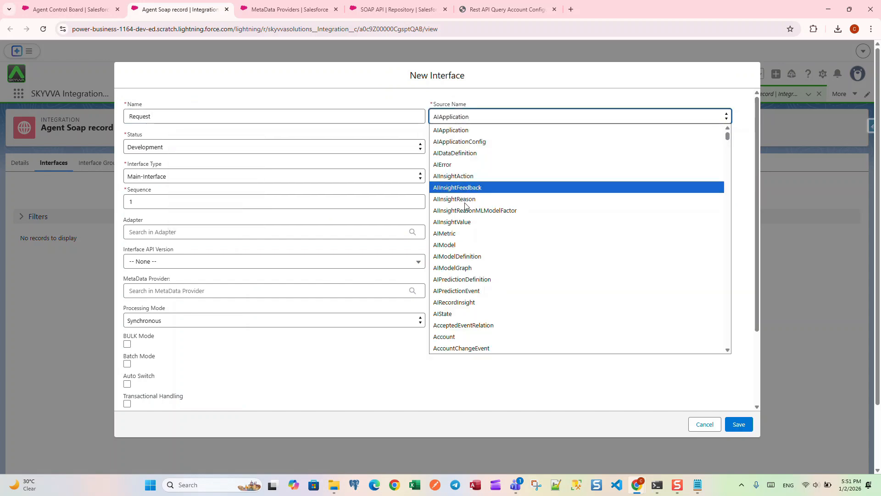
pyautogui.click(457, 336)
pyautogui.click(156, 147)
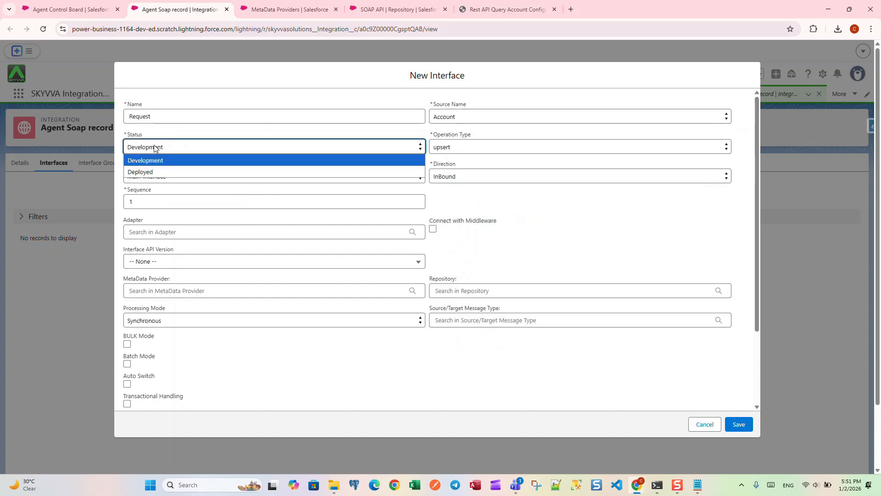
pyautogui.click(153, 172)
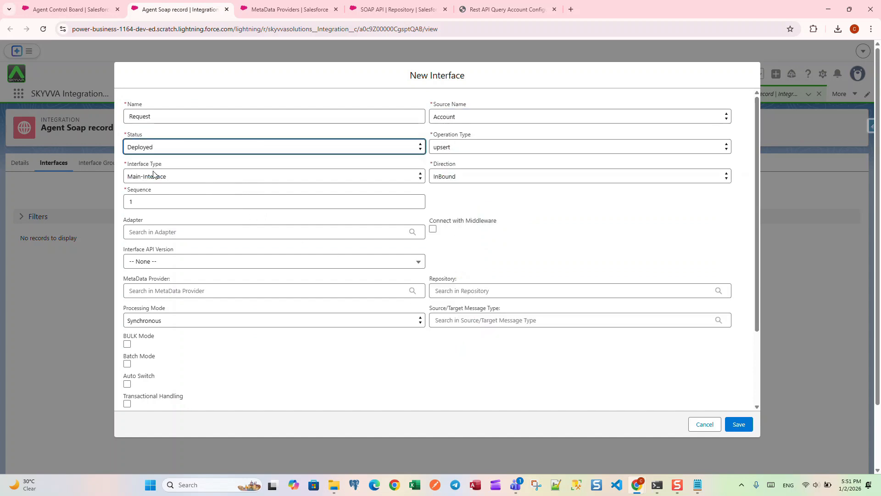
# Set the Request interface's operation type to upsert, direction to OutBound and interface API version to V3
pyautogui.click(451, 146)
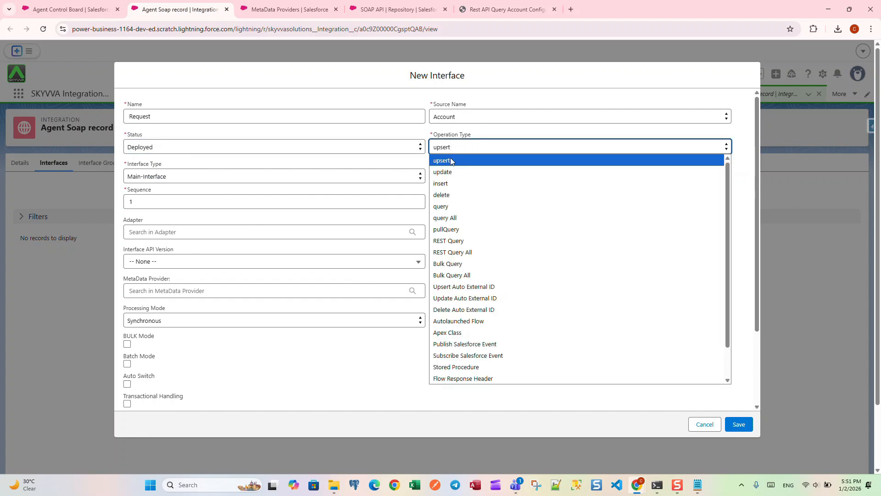
pyautogui.click(451, 161)
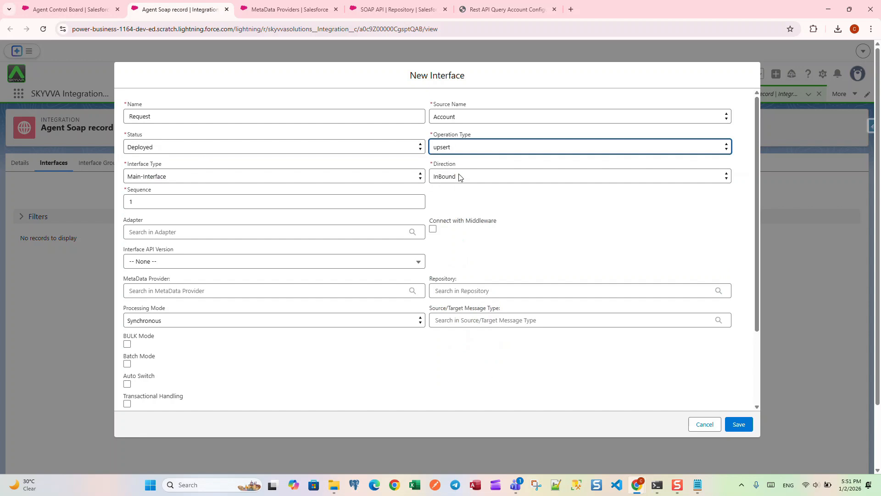
pyautogui.click(459, 178)
pyautogui.click(457, 202)
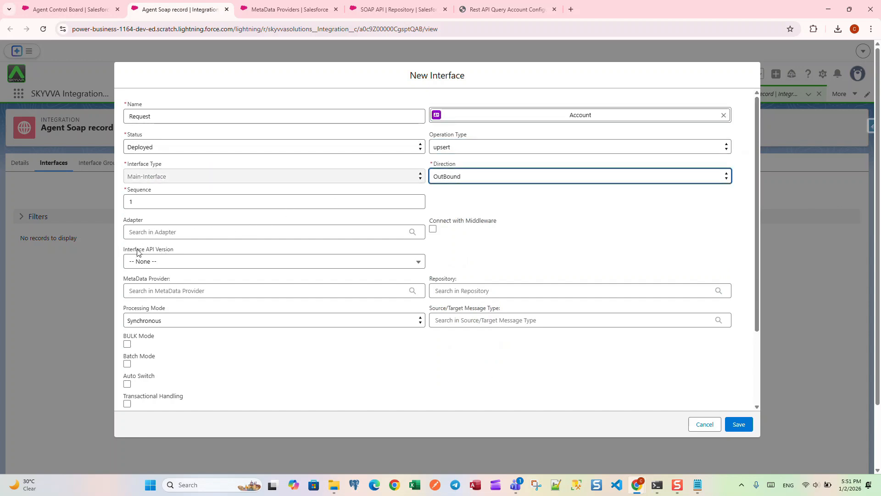
pyautogui.click(148, 261)
pyautogui.click(156, 315)
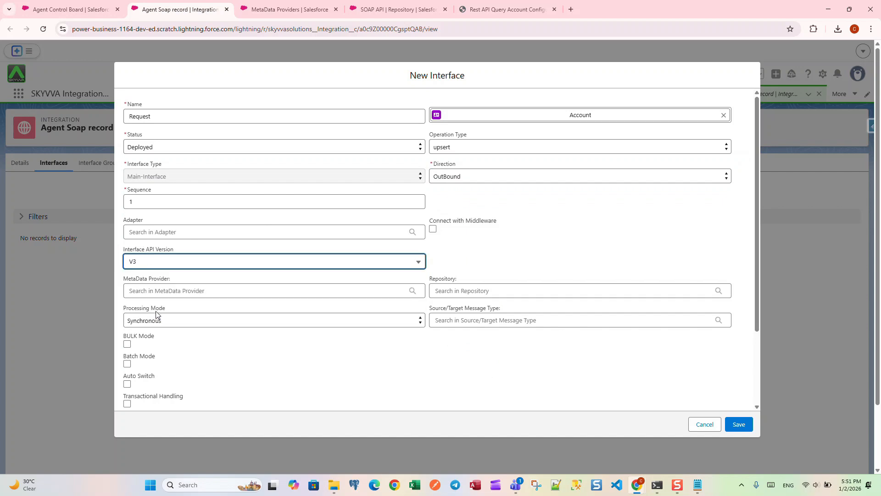
# Assign metadata provider Agent SOAP, repository SOAP API and message type SoapPortType-Soap to the Request interface, and save it
pyautogui.click(153, 291)
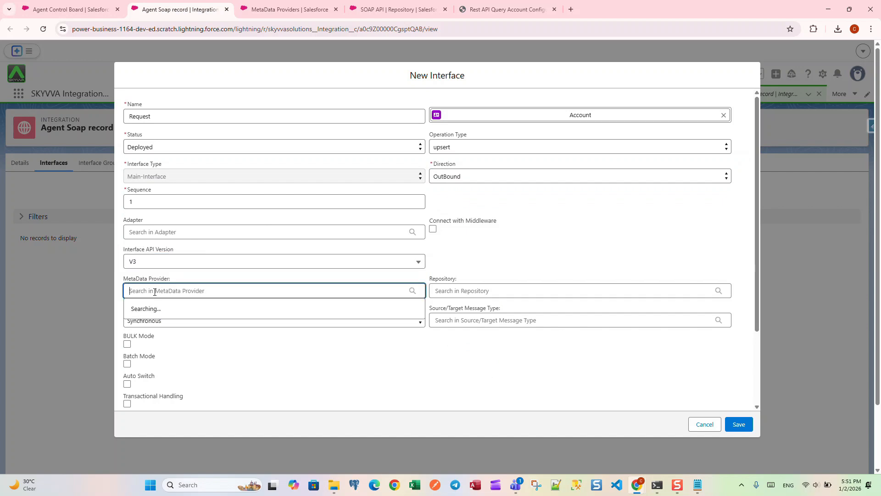
pyautogui.click(179, 327)
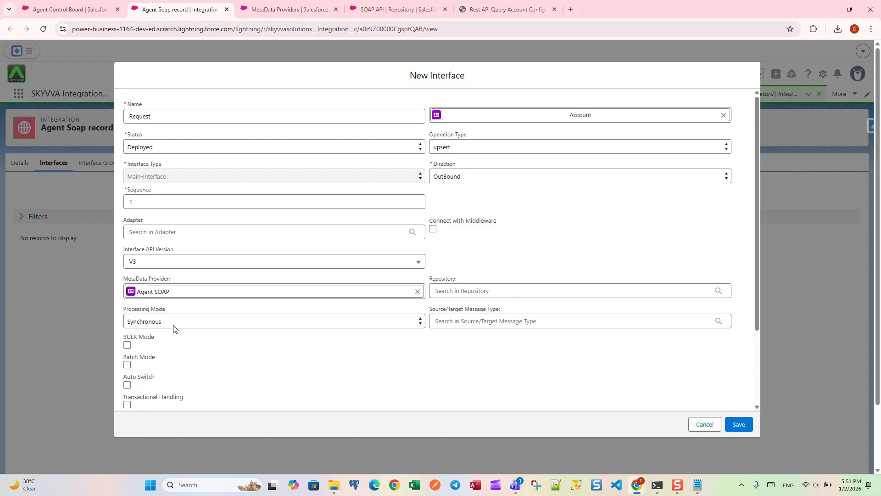
pyautogui.click(450, 289)
pyautogui.click(460, 314)
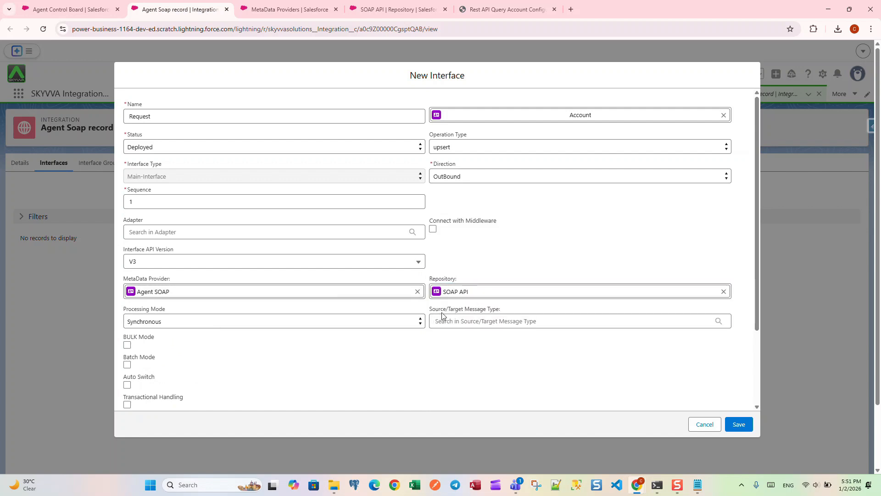
pyautogui.click(469, 321)
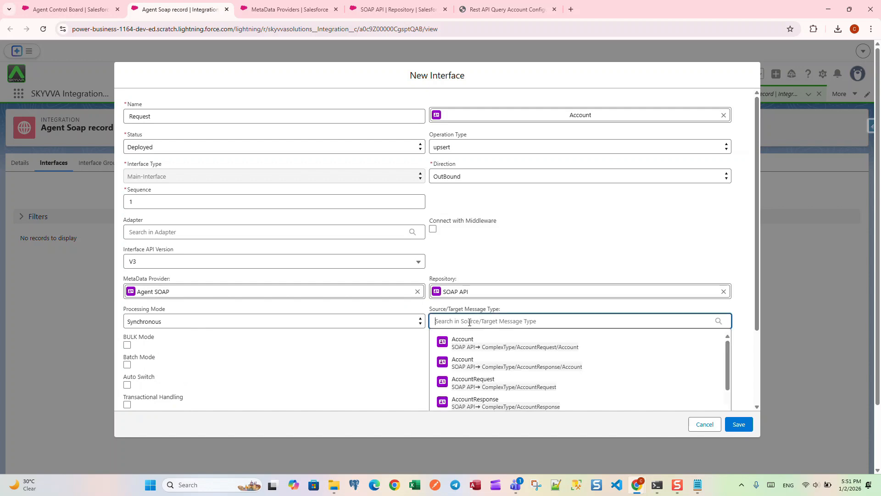
pyautogui.scroll(-5, 492, 343)
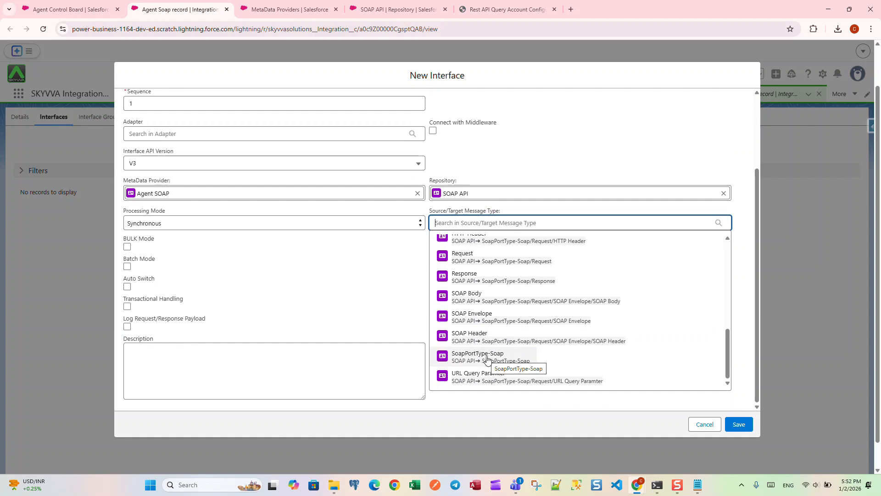
pyautogui.click(486, 358)
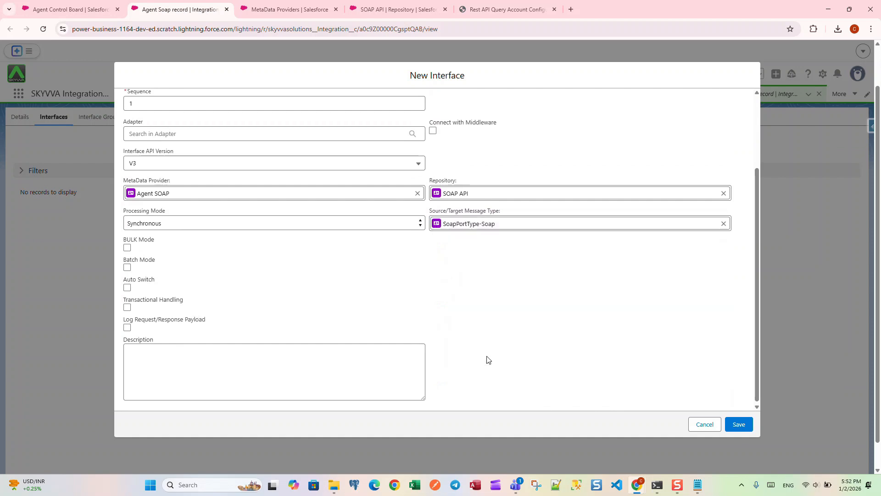
pyautogui.click(736, 425)
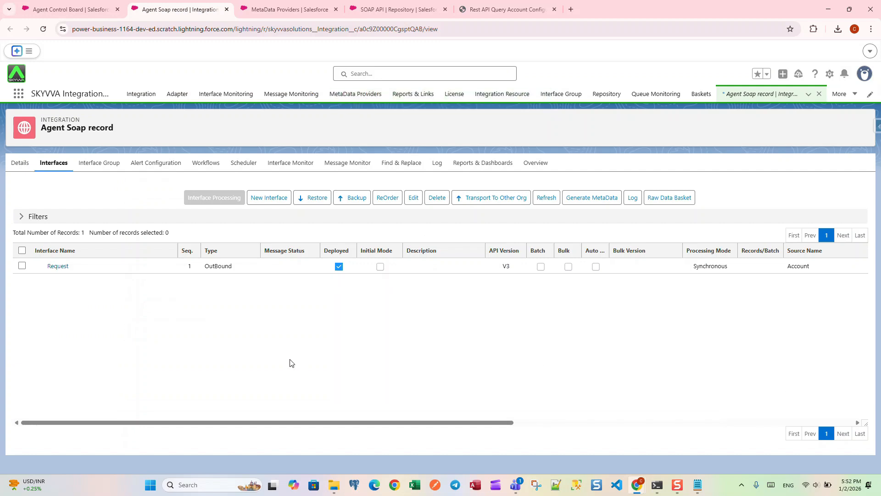
# Open the Request interface's mapping and expand the source Account and the target SOAP Envelope through SOAP Body and AccountRequest to Account's fields
pyautogui.click(64, 267)
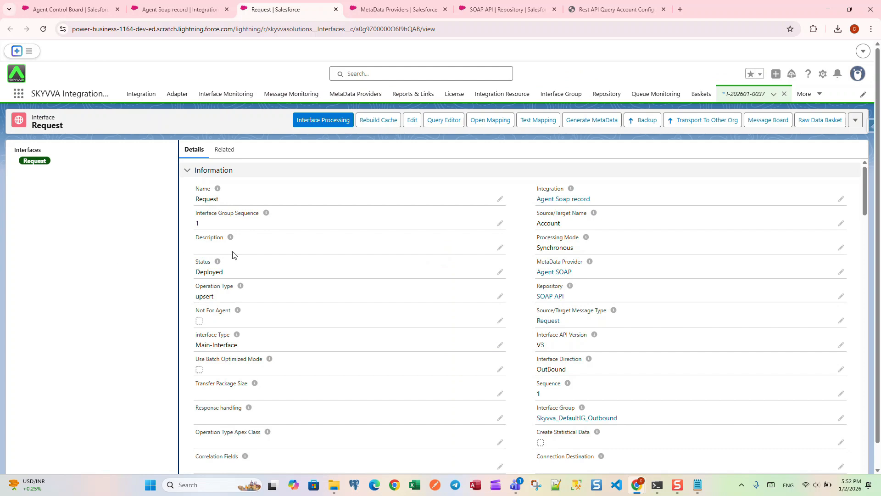
pyautogui.click(490, 123)
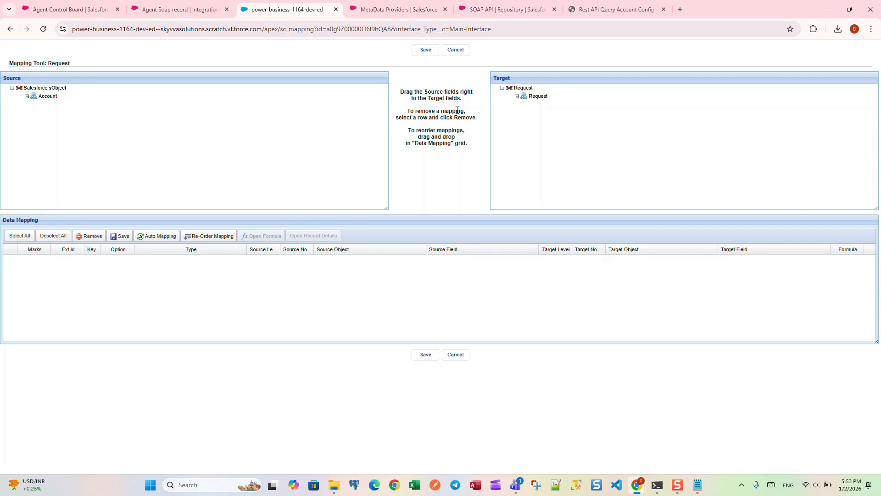
pyautogui.click(517, 96)
pyautogui.click(27, 97)
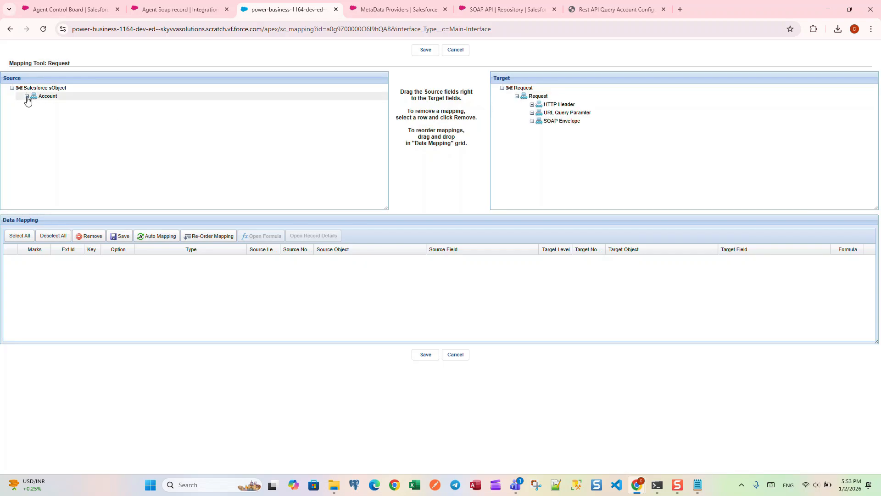
pyautogui.click(532, 121)
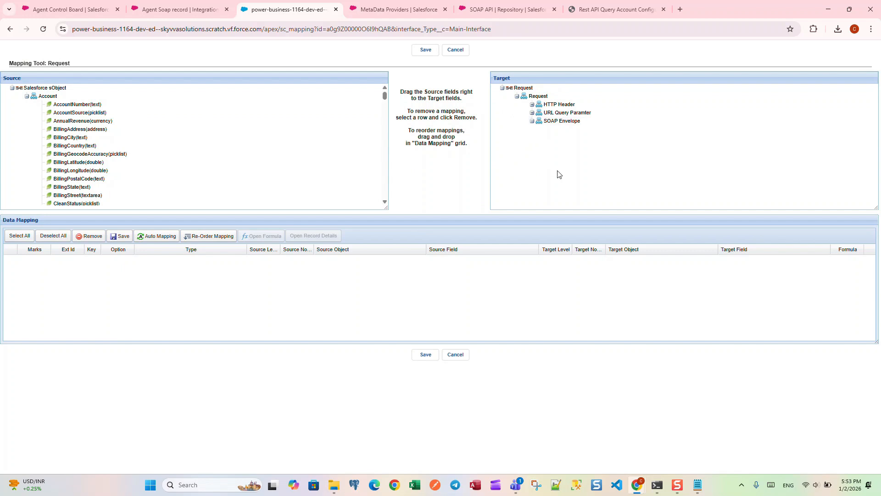
pyautogui.click(547, 137)
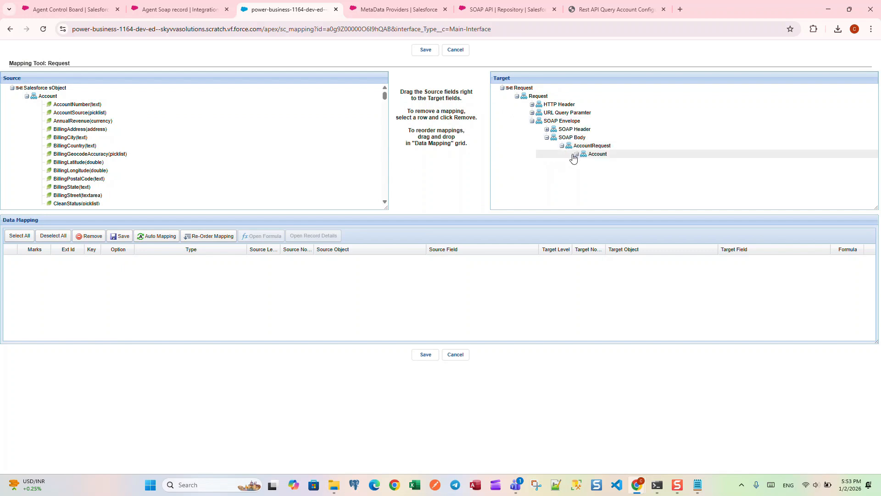
pyautogui.click(574, 154)
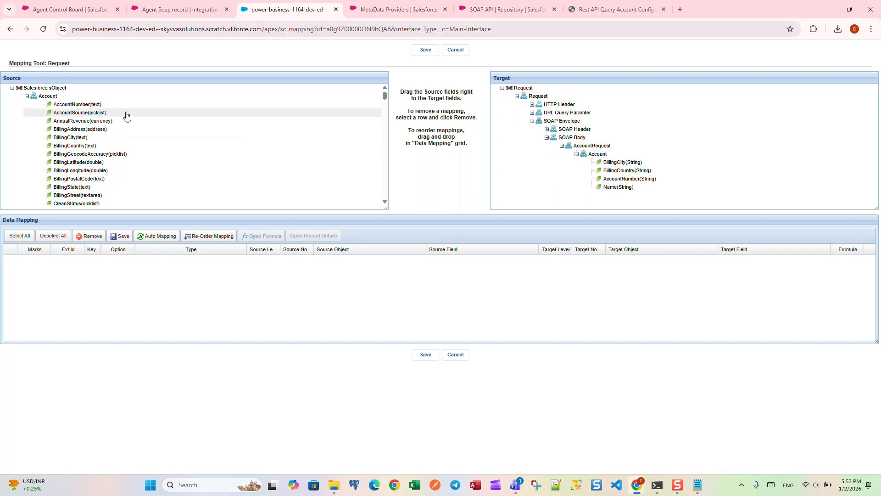
# Map the source Account object and its BillingCity, BillingCountry, AccountNumber and Name fields to their matching targets under AccountRequest, and save the mapping
pyautogui.moveTo(47, 96); pyautogui.dragTo(595, 155)
pyautogui.moveTo(87, 138); pyautogui.dragTo(628, 166)
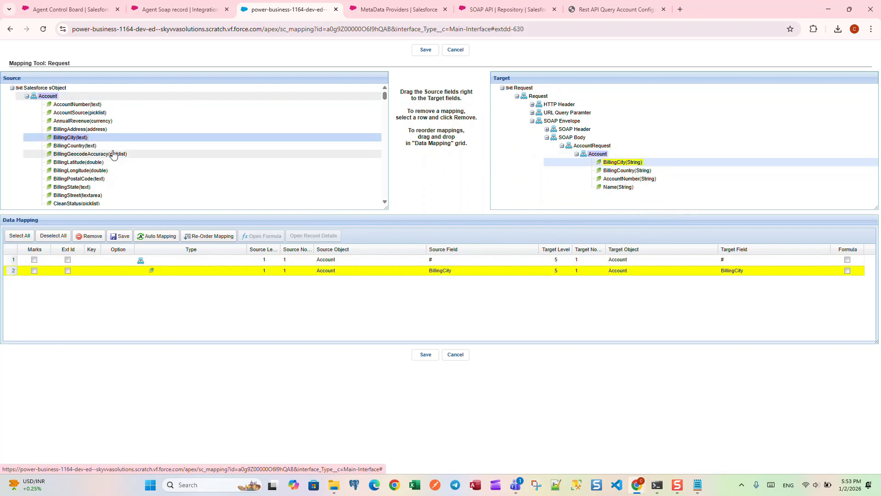
pyautogui.moveTo(92, 146); pyautogui.dragTo(639, 176)
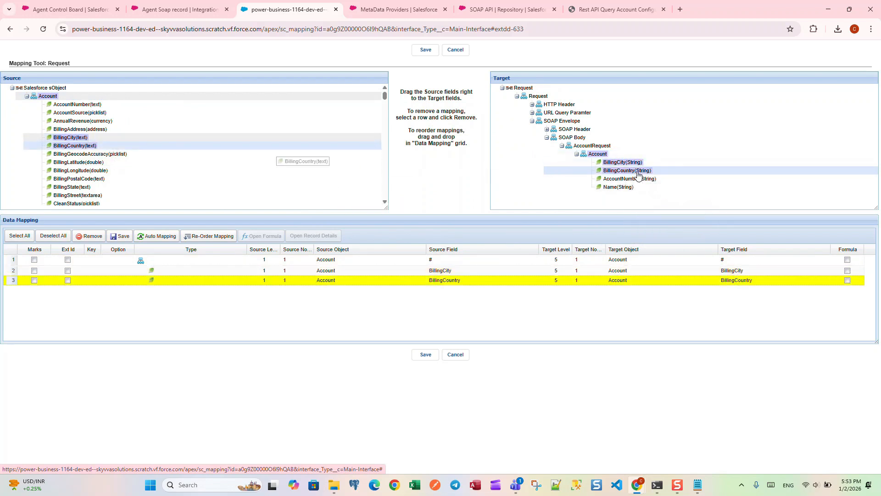
pyautogui.moveTo(78, 104); pyautogui.dragTo(658, 181)
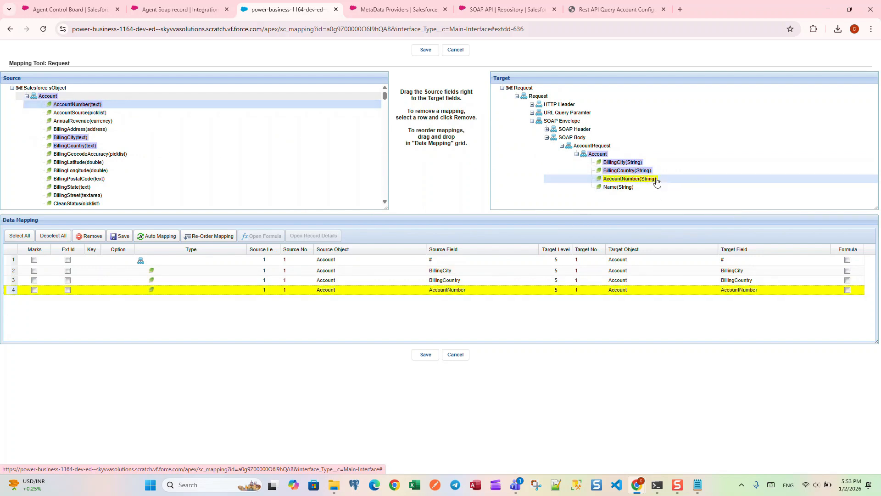
pyautogui.scroll(-5, 100, 155)
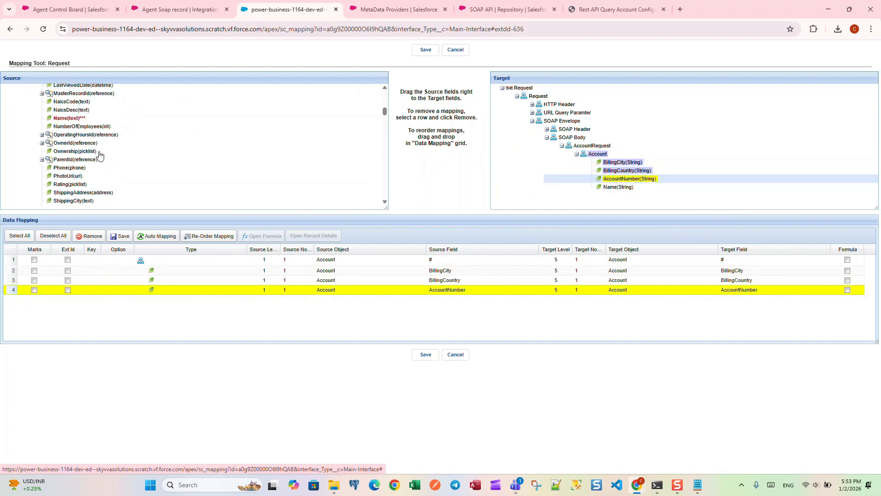
pyautogui.scroll(-1, 100, 155)
pyautogui.moveTo(69, 93); pyautogui.dragTo(623, 189)
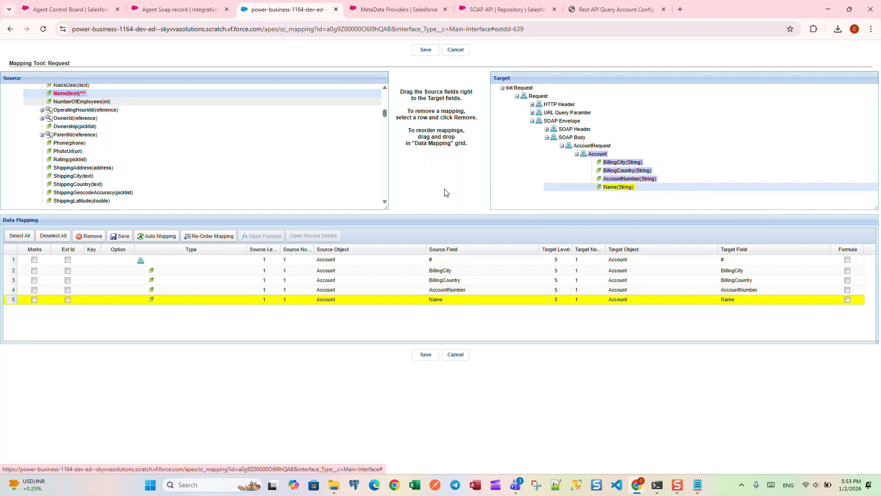
pyautogui.click(422, 361)
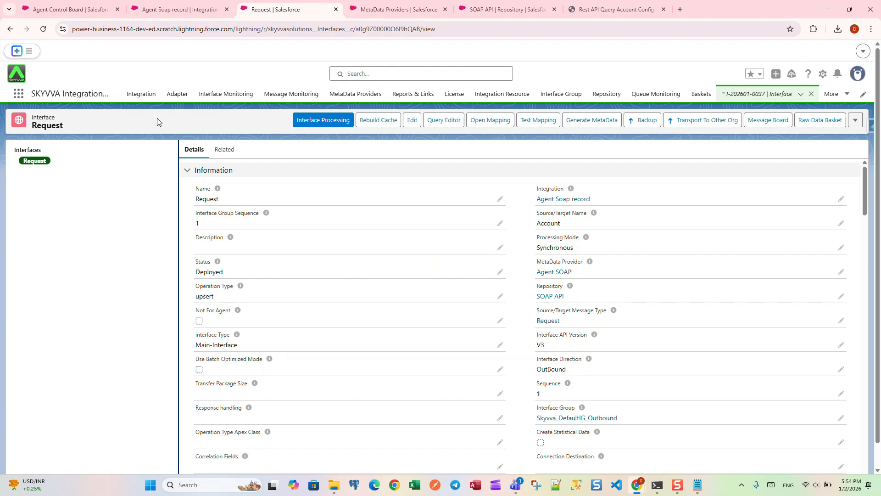
# Start a new interface named Response in the Agent Soap record integration, with source Account and status Deployed
pyautogui.click(172, 10)
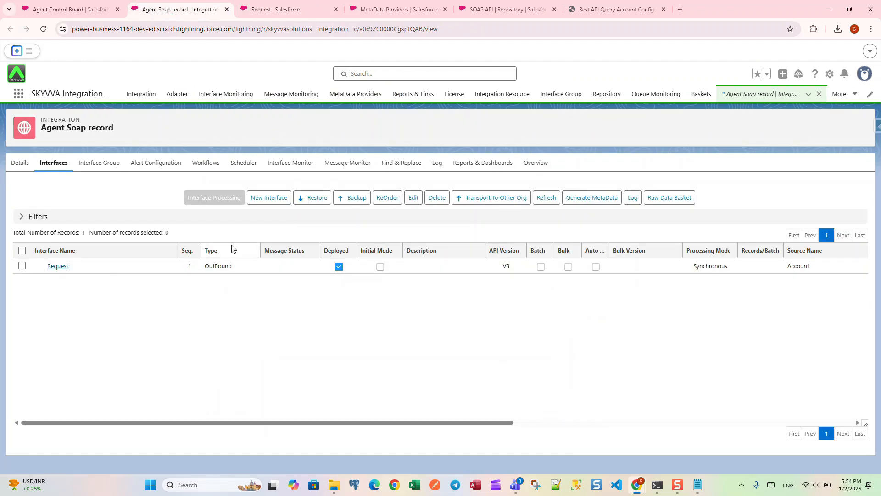
pyautogui.click(279, 200)
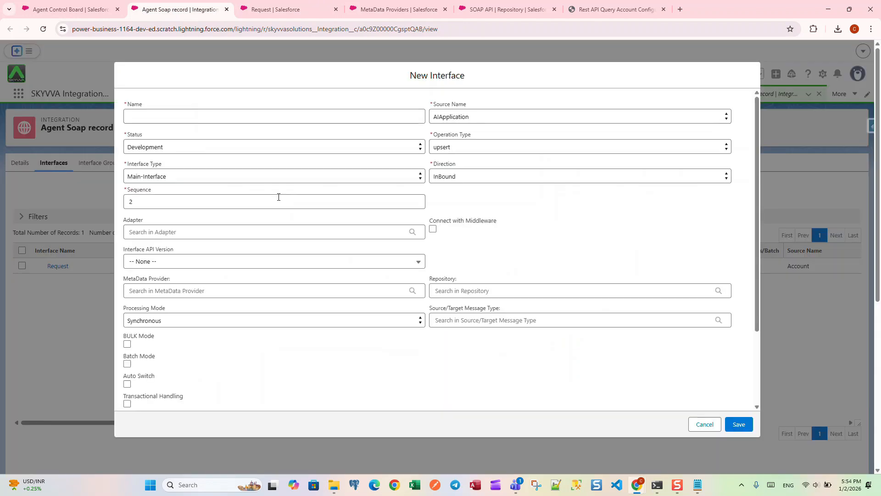
pyautogui.click(173, 119)
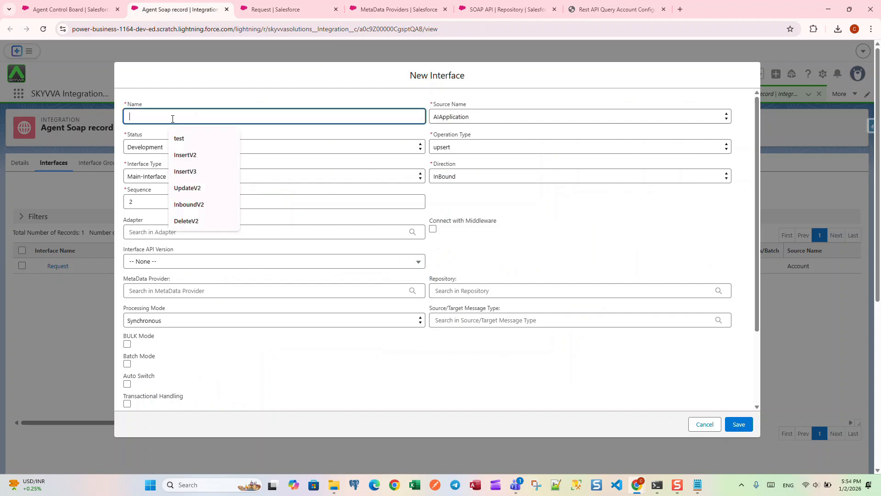
pyautogui.write('Response')
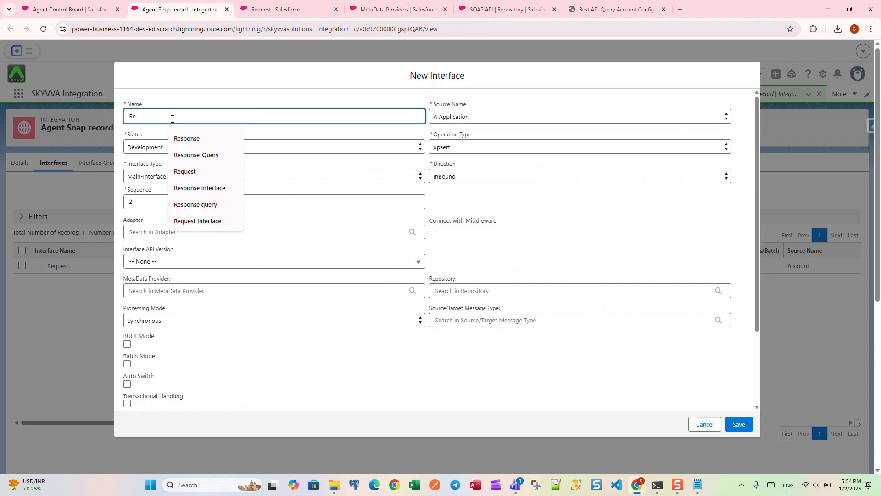
pyautogui.click(447, 117)
pyautogui.click(456, 337)
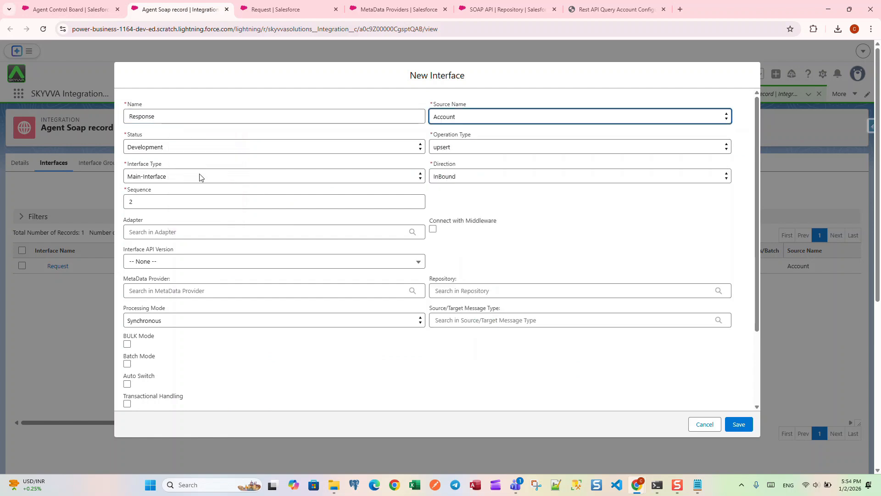
pyautogui.click(145, 148)
pyautogui.click(151, 171)
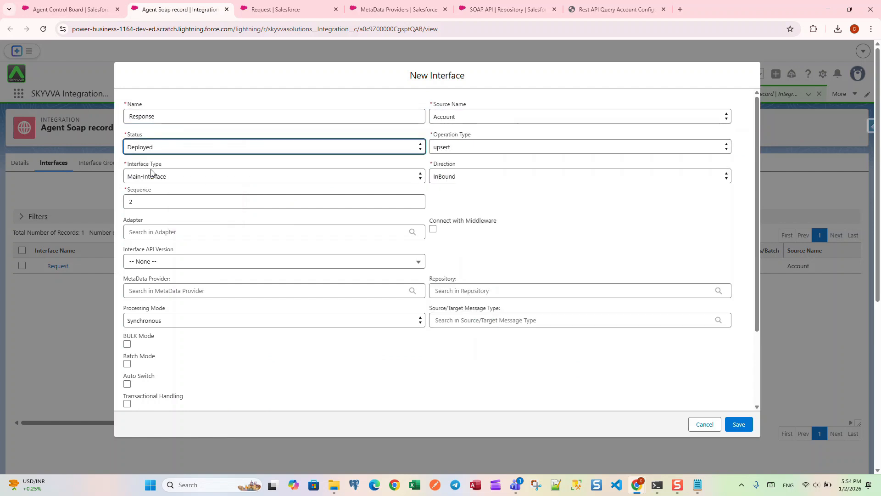
# Set the Response interface's operation type to upsert, direction to InBound and interface API version to V3
pyautogui.click(465, 147)
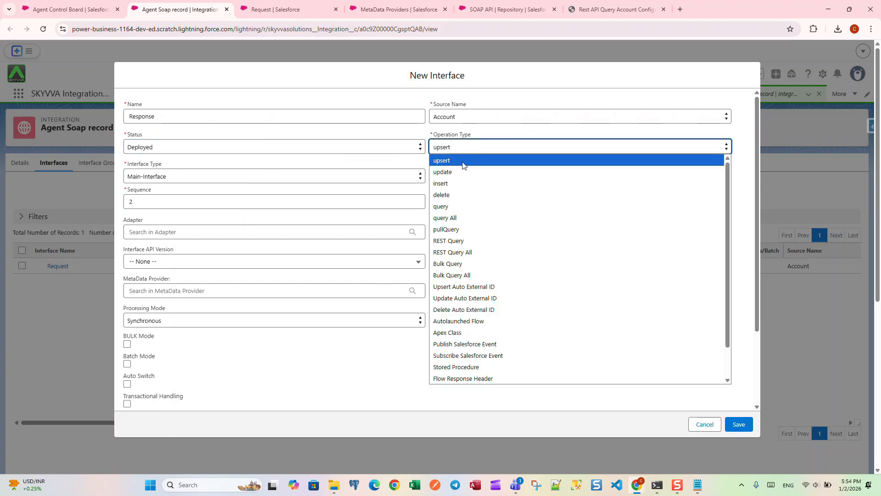
pyautogui.click(456, 161)
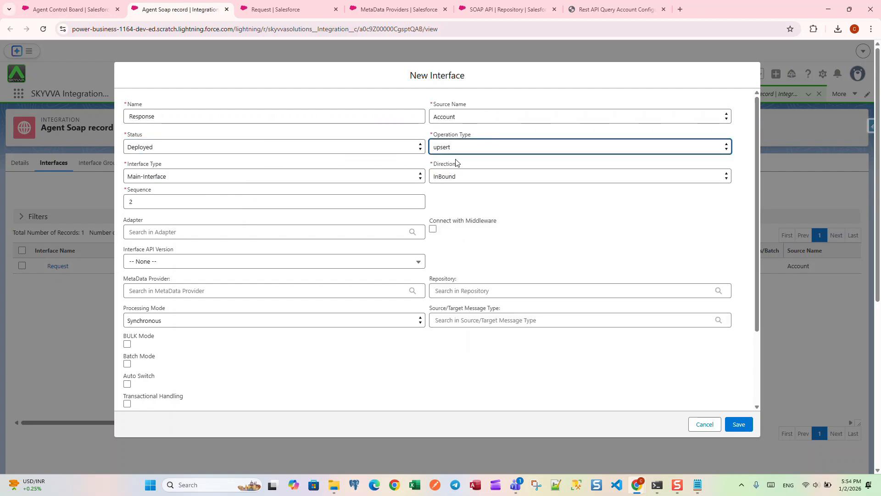
pyautogui.click(452, 179)
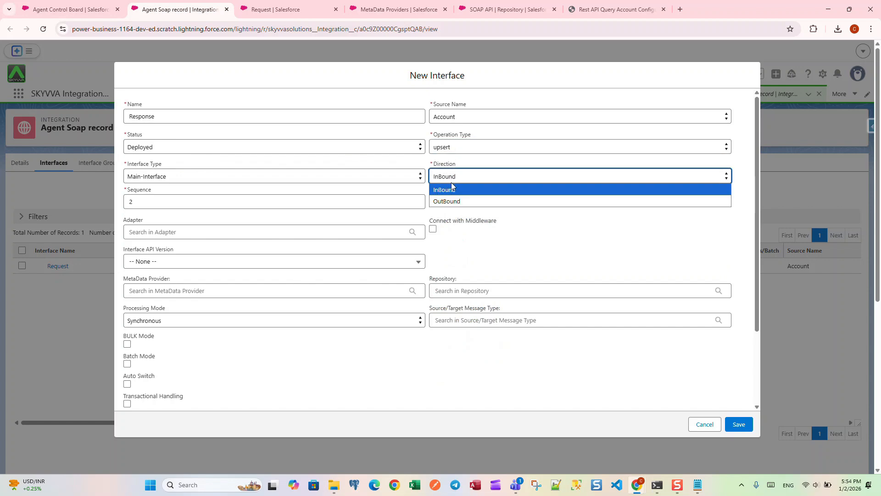
pyautogui.click(451, 189)
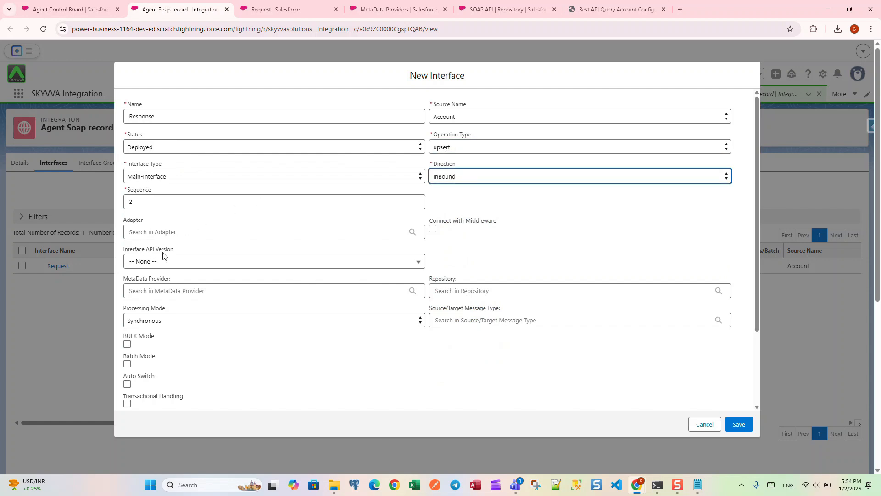
pyautogui.click(144, 261)
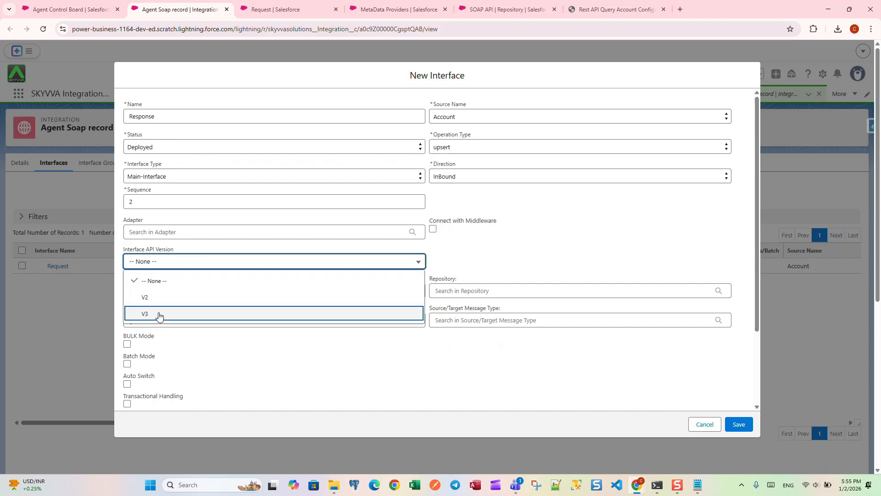
pyautogui.click(159, 316)
# Assign metadata provider Agent SOAP, repository SOAP API and message type SoapPortType-Soap to the Response interface, and save it
pyautogui.click(156, 289)
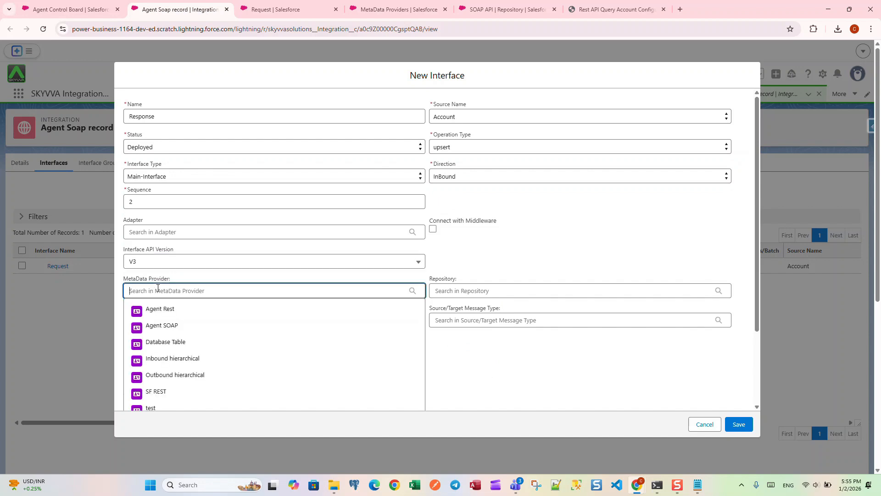
pyautogui.click(158, 328)
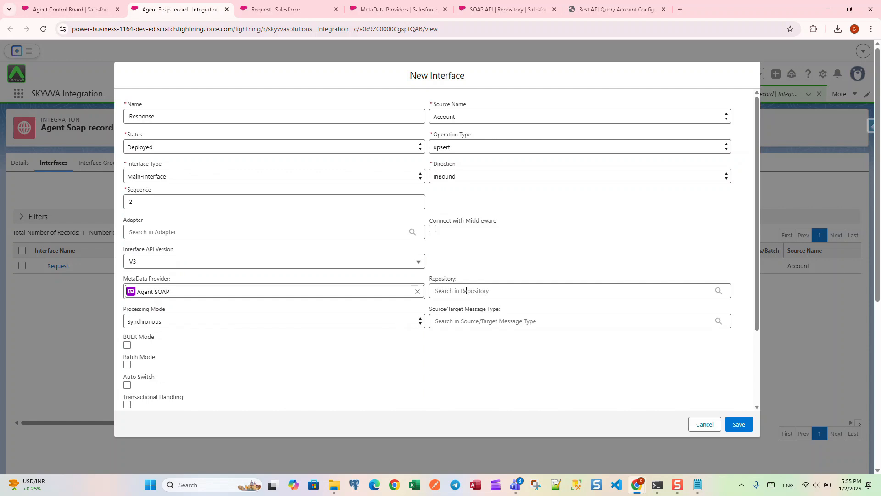
pyautogui.click(447, 287)
pyautogui.click(467, 311)
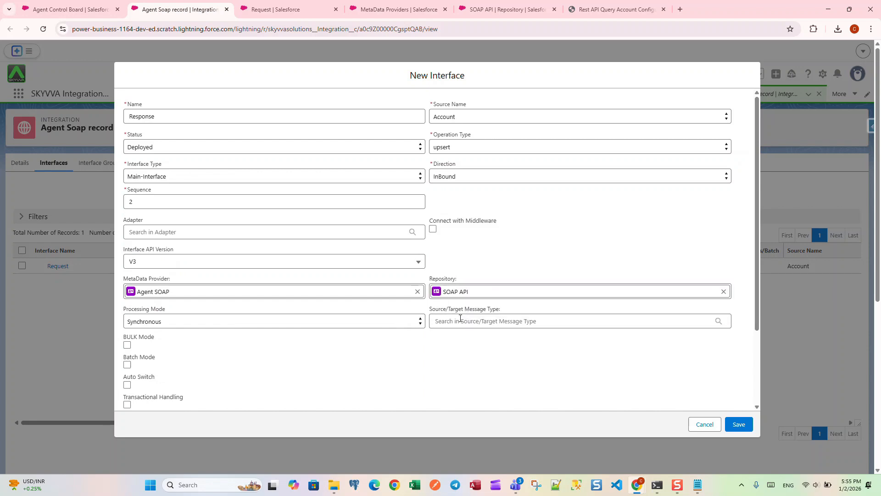
pyautogui.click(481, 320)
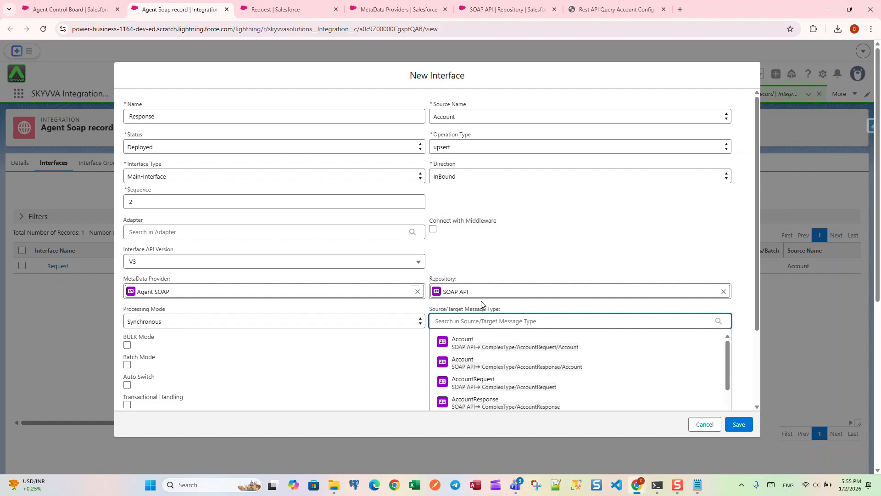
pyautogui.scroll(-2, 481, 303)
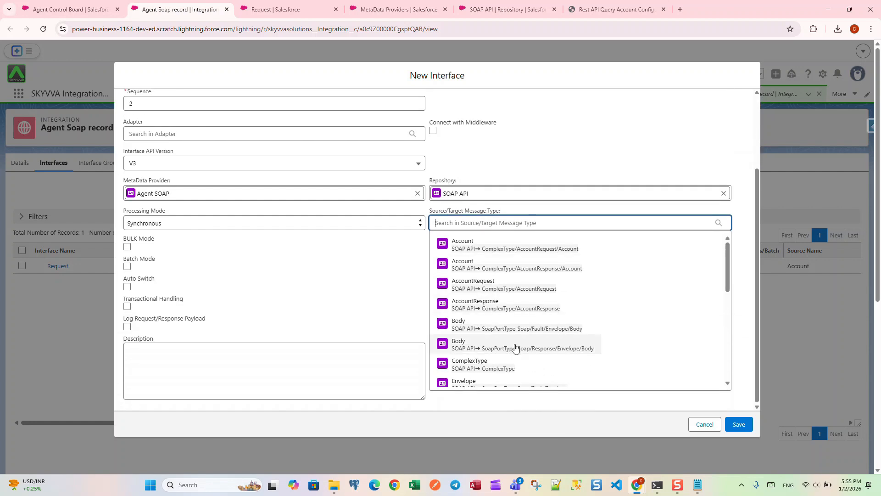
pyautogui.scroll(-6, 515, 348)
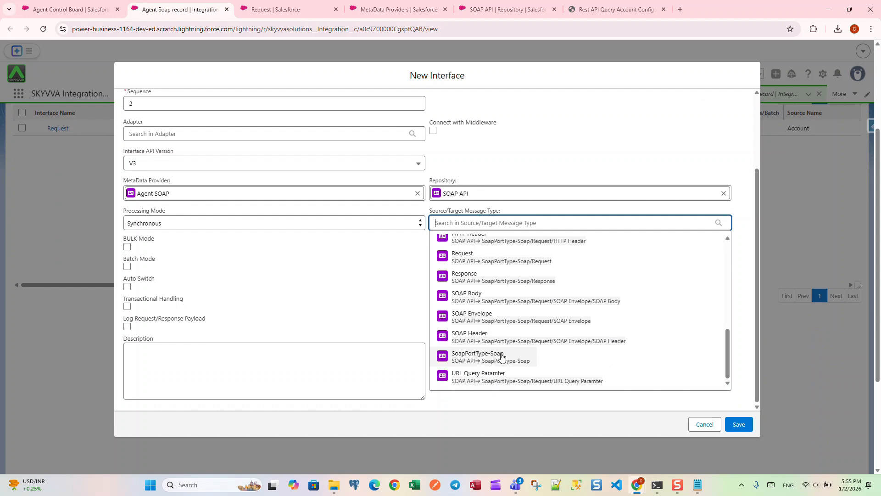
pyautogui.click(502, 356)
pyautogui.scroll(2, 510, 329)
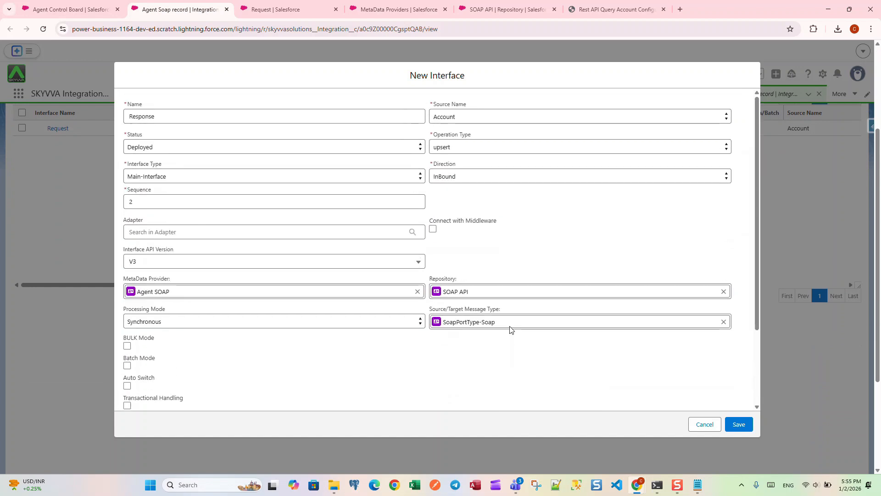
pyautogui.click(738, 425)
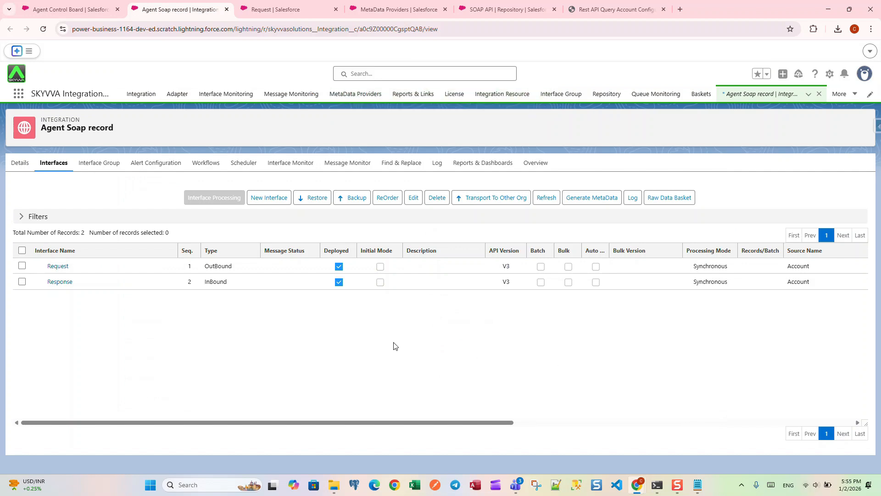
# Open the Response interface's mapping and expand the target Account and the source Response through Envelope, Body and AccountResponse to Account's fields
pyautogui.click(62, 282)
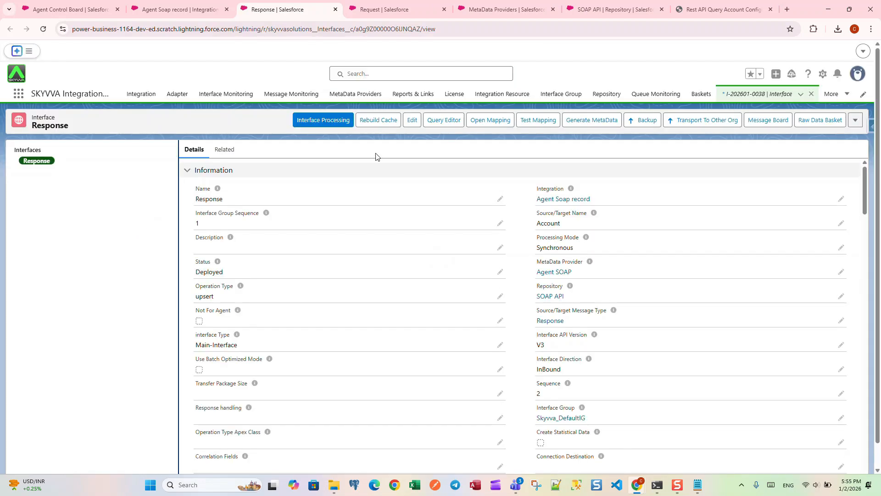
pyautogui.click(482, 124)
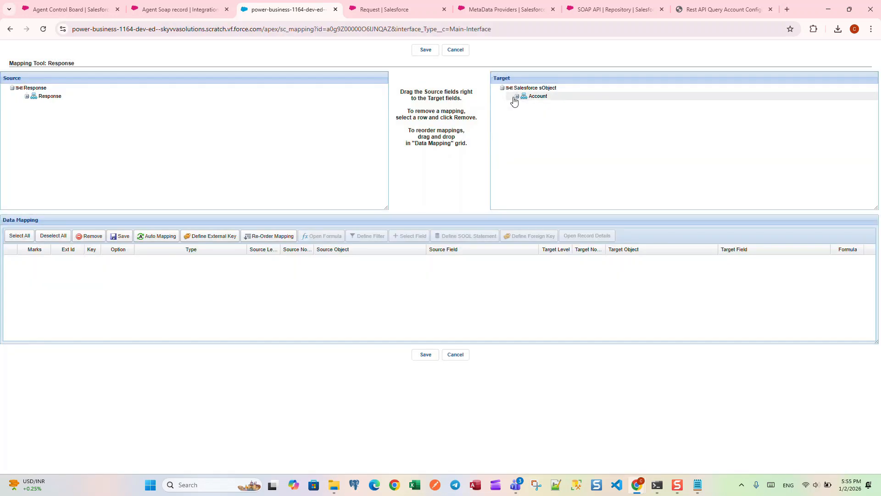
pyautogui.doubleClick(32, 98)
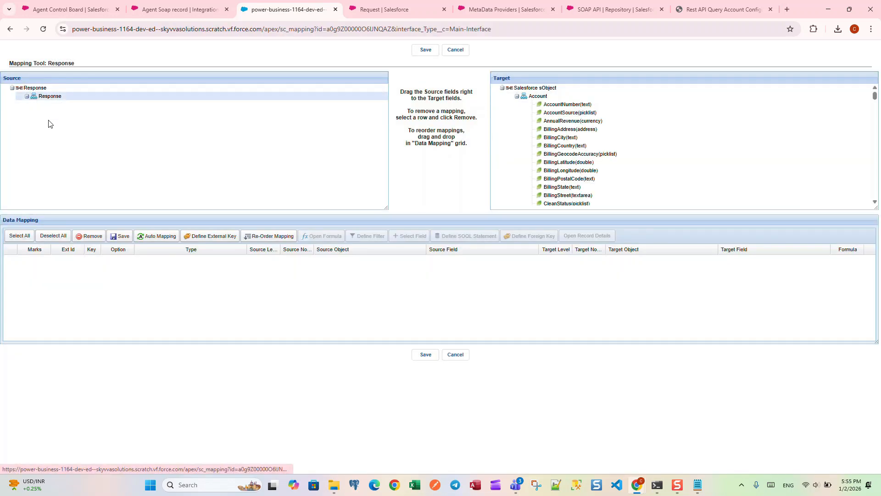
pyautogui.click(42, 113)
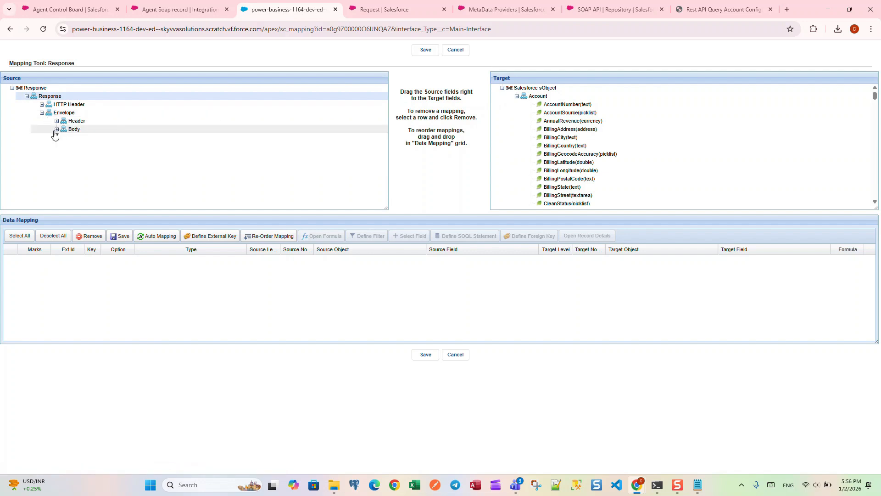
pyautogui.click(56, 130)
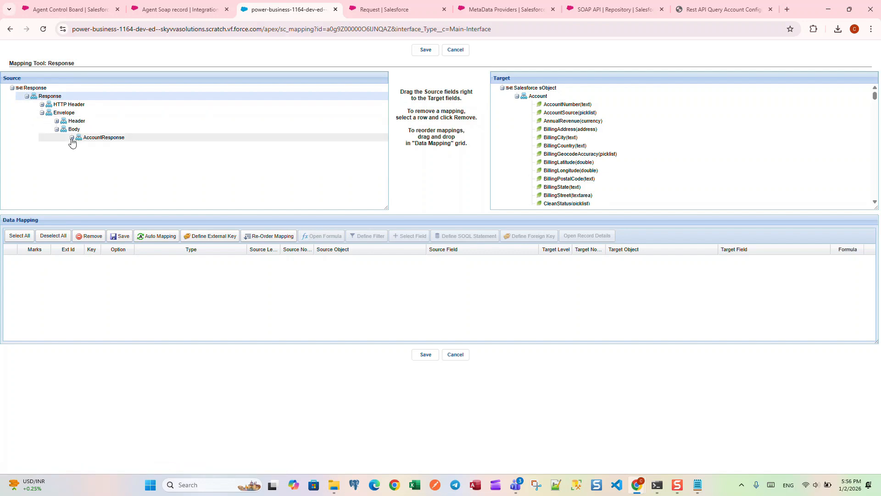
pyautogui.click(72, 138)
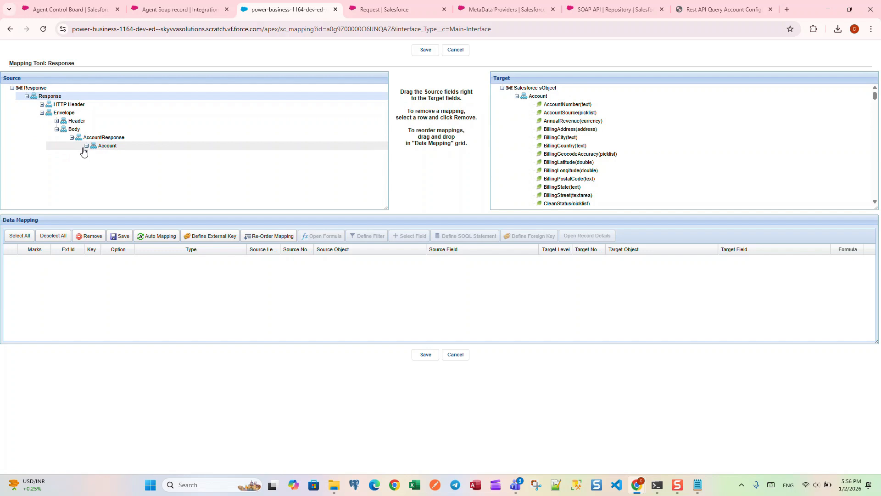
pyautogui.click(86, 147)
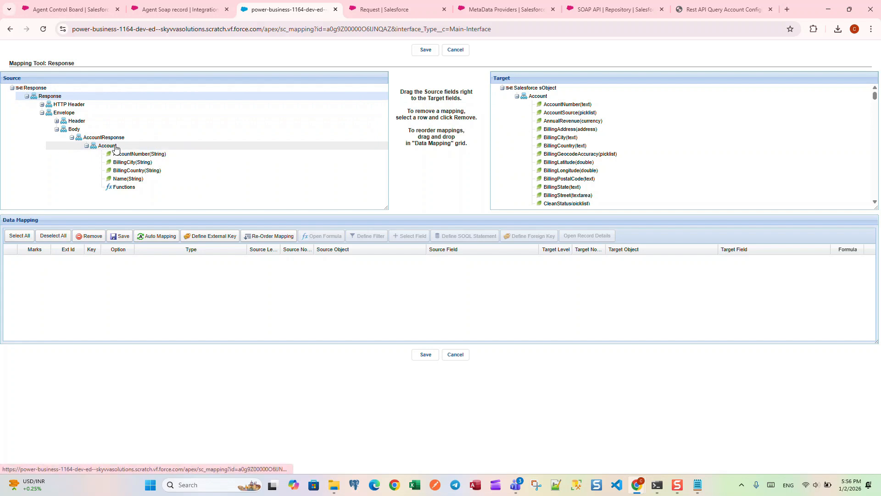
# Map source Account and its BillingCity, BillingCountry, Name and AccountNumber fields to the target Account, mark Name as external ID, and save the mapping
pyautogui.moveTo(115, 148); pyautogui.dragTo(544, 97)
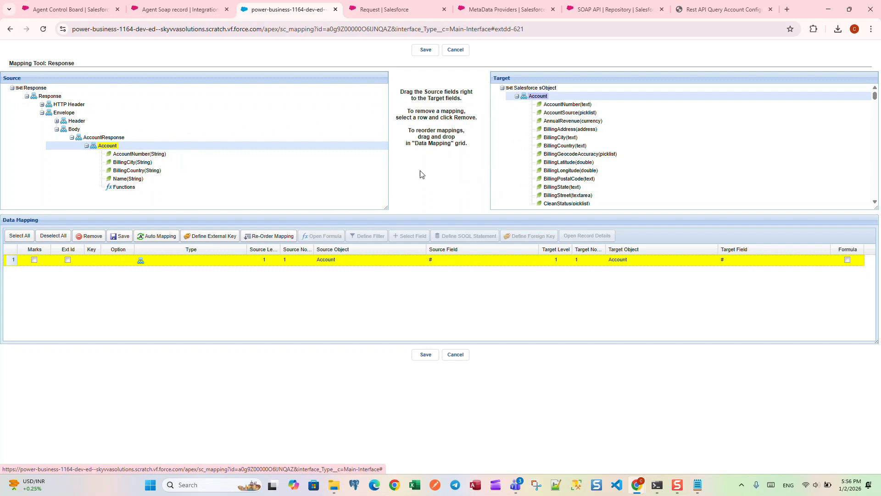
pyautogui.moveTo(137, 162); pyautogui.dragTo(562, 138)
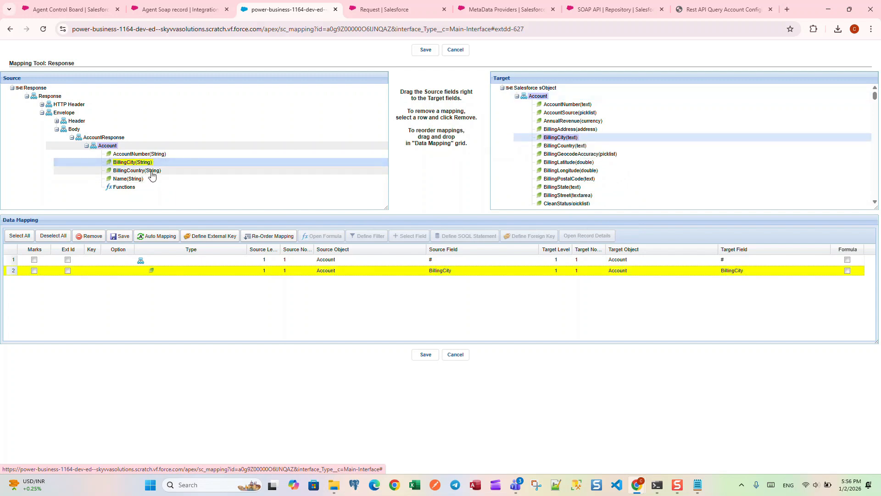
pyautogui.moveTo(152, 174); pyautogui.dragTo(566, 145)
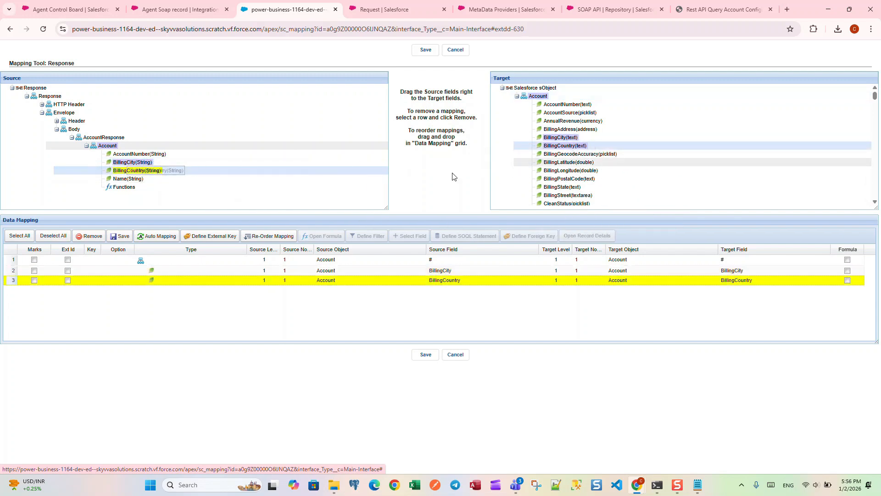
pyautogui.moveTo(146, 179); pyautogui.dragTo(561, 143)
pyautogui.scroll(-5, 562, 157)
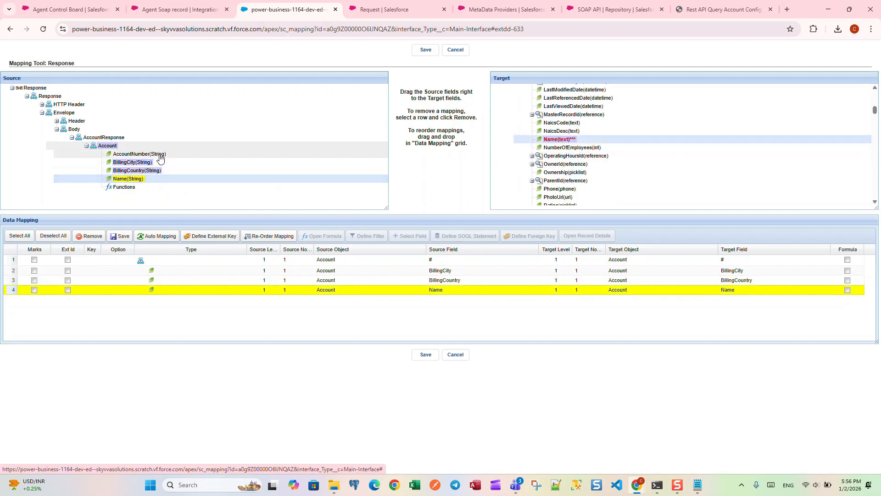
pyautogui.moveTo(160, 158); pyautogui.dragTo(577, 104)
pyautogui.scroll(6, 575, 138)
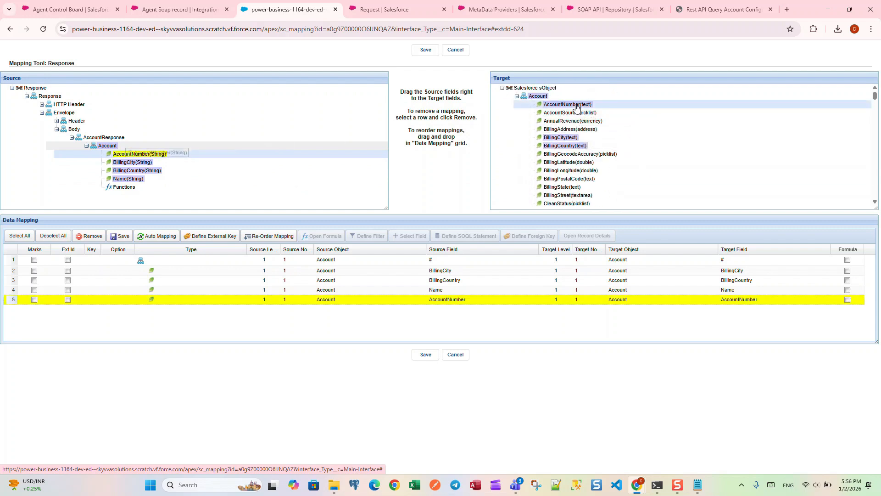
pyautogui.click(68, 289)
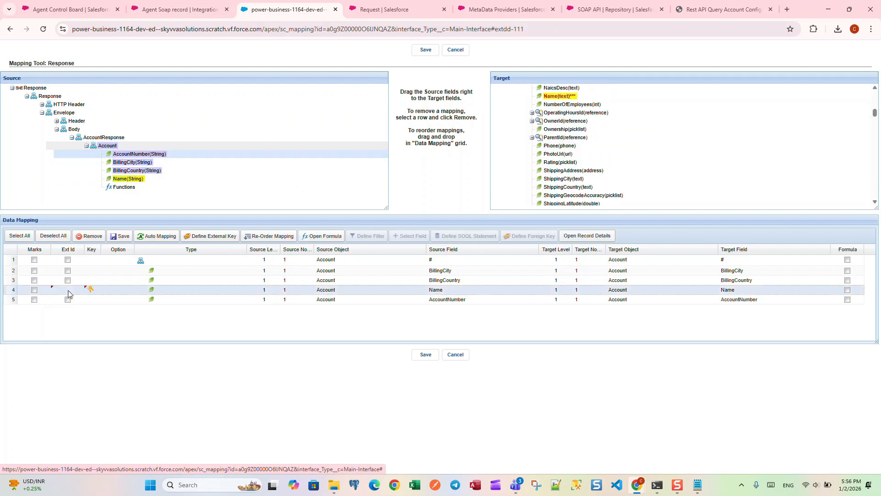
pyautogui.click(424, 356)
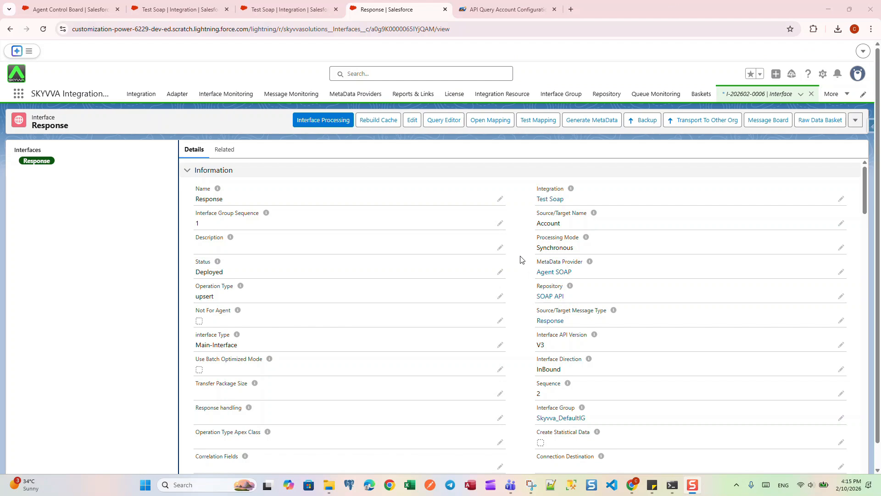
# Create a new interface in the Test Soap integration named Fault Interface_Response, with Account as its source
pyautogui.click(296, 14)
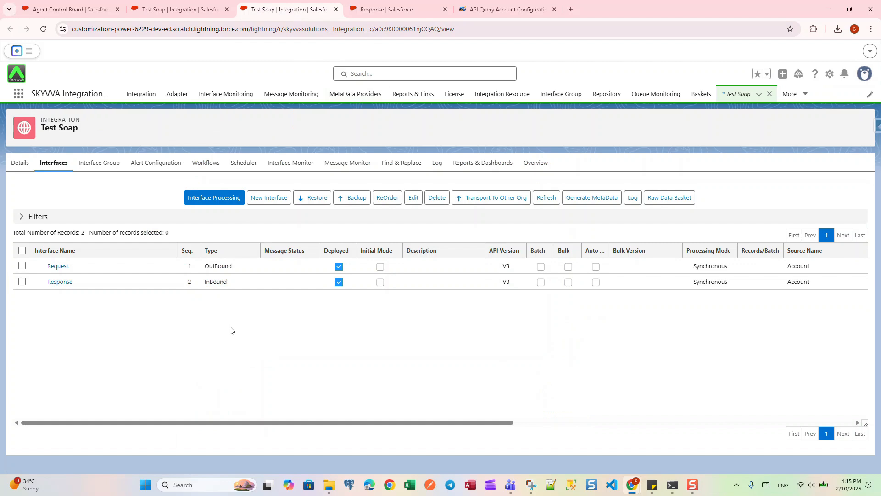
pyautogui.click(277, 197)
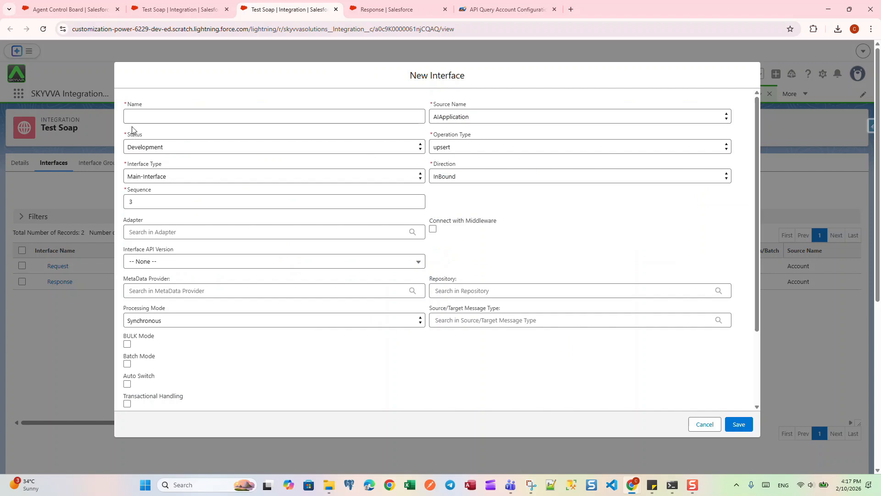
pyautogui.click(141, 117)
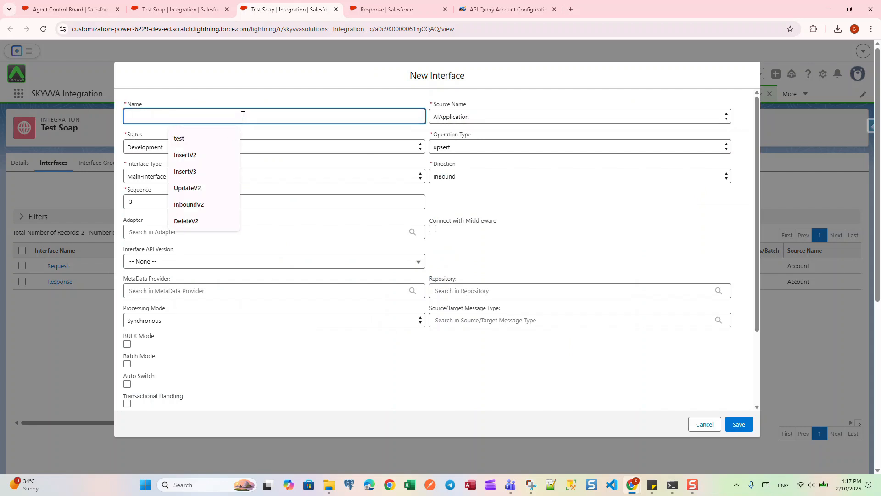
pyautogui.write('F')
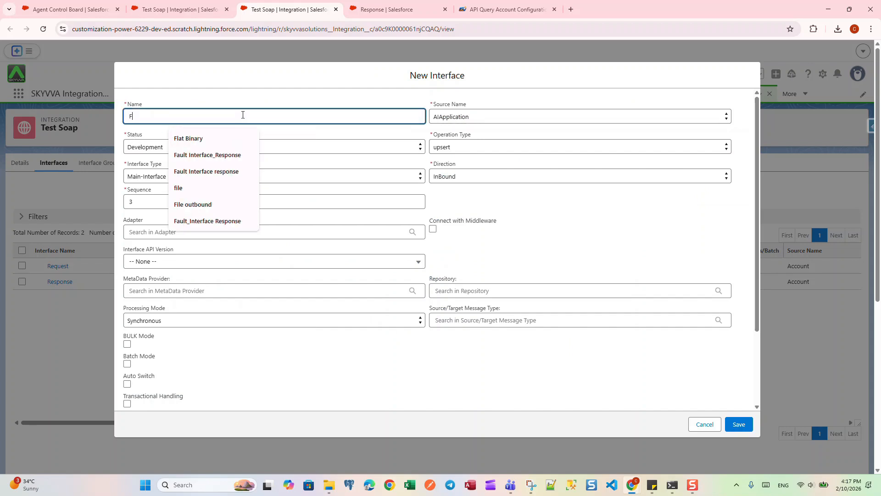
pyautogui.write('ault Interface_Response')
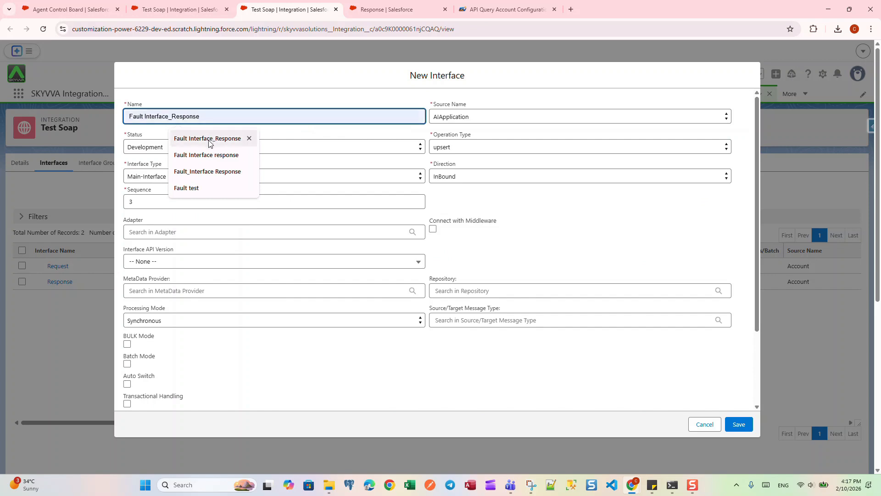
pyautogui.click(207, 138)
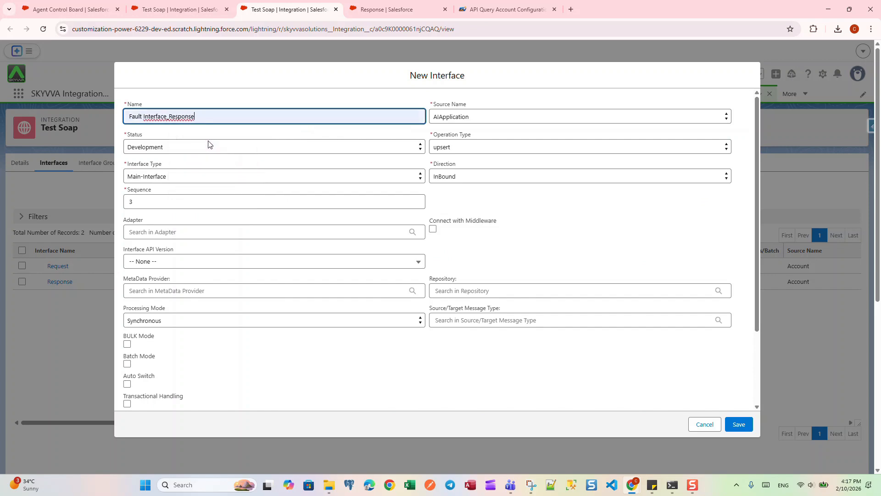
pyautogui.click(446, 118)
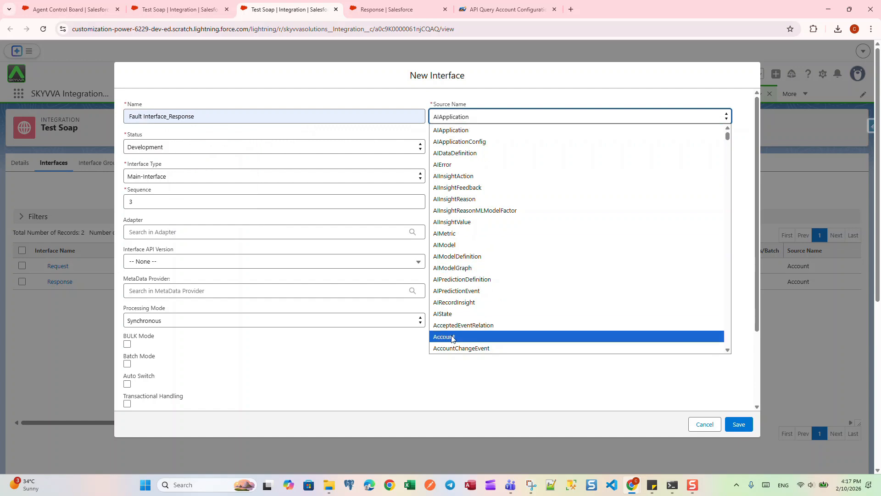
pyautogui.click(446, 337)
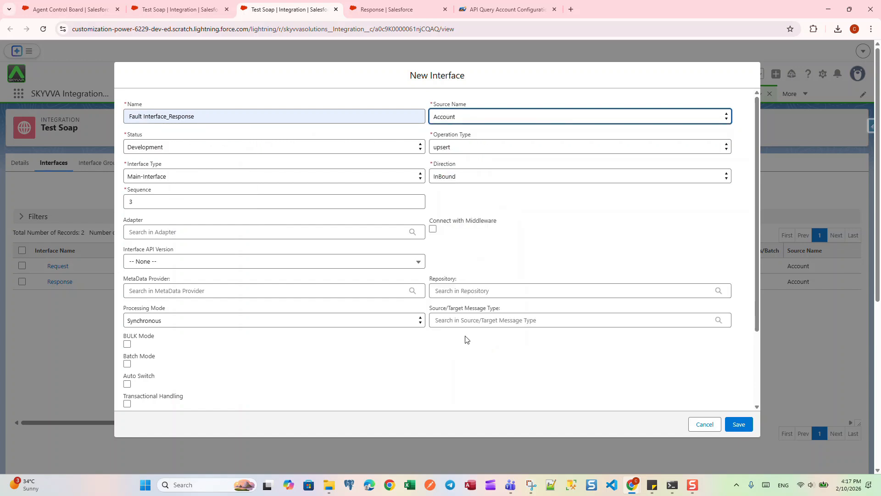
# Set the new fault interface's status to Deployed, operation type to upsert, direction to InBound and interface API version to V3
pyautogui.click(155, 145)
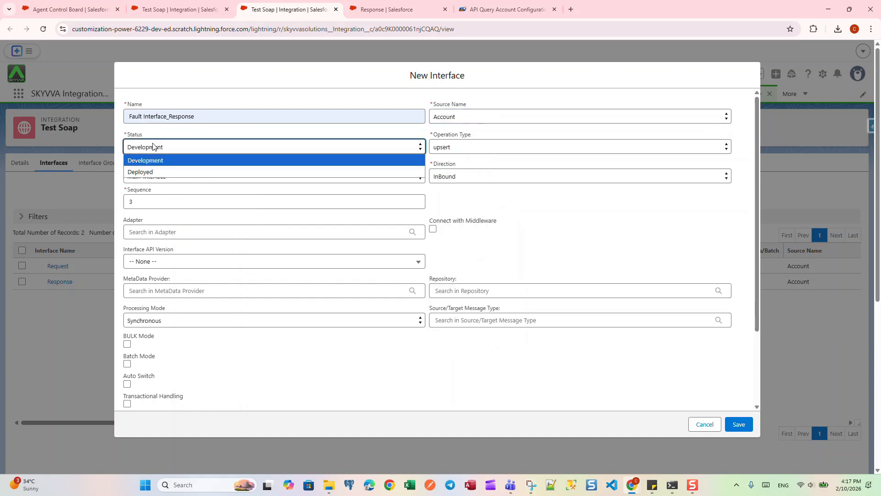
pyautogui.click(159, 171)
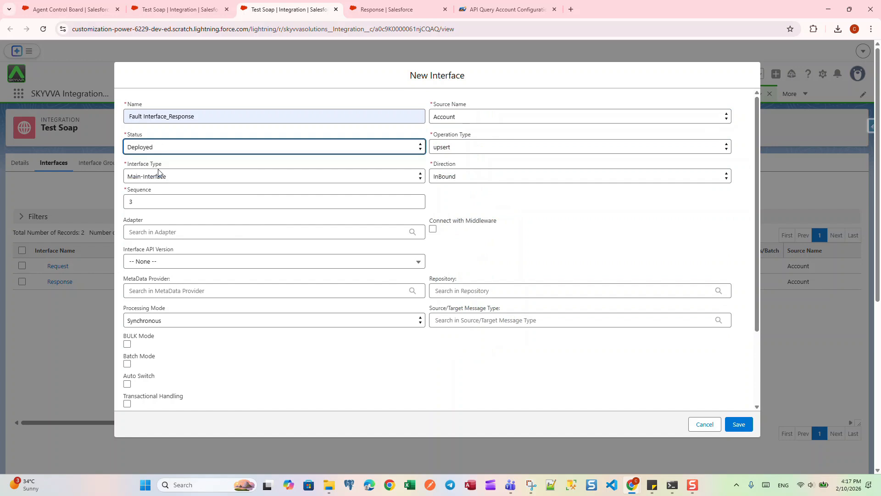
pyautogui.click(454, 147)
pyautogui.click(461, 162)
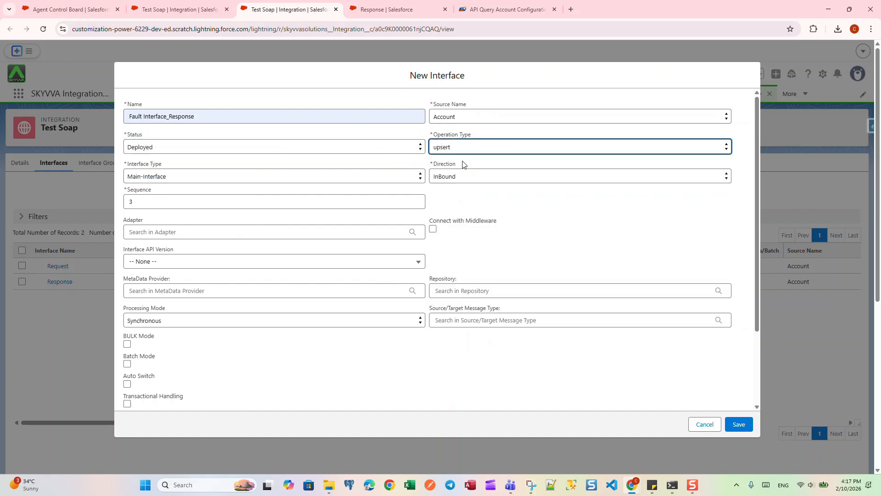
pyautogui.click(452, 179)
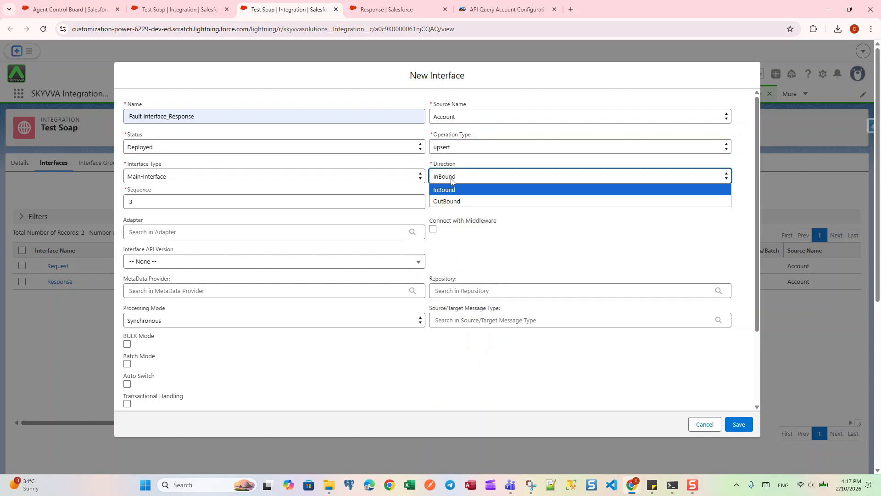
pyautogui.click(454, 190)
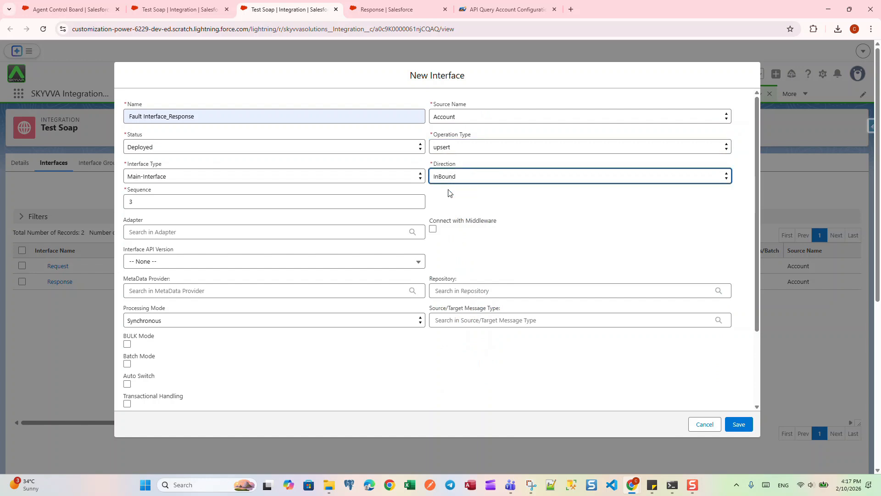
pyautogui.click(143, 263)
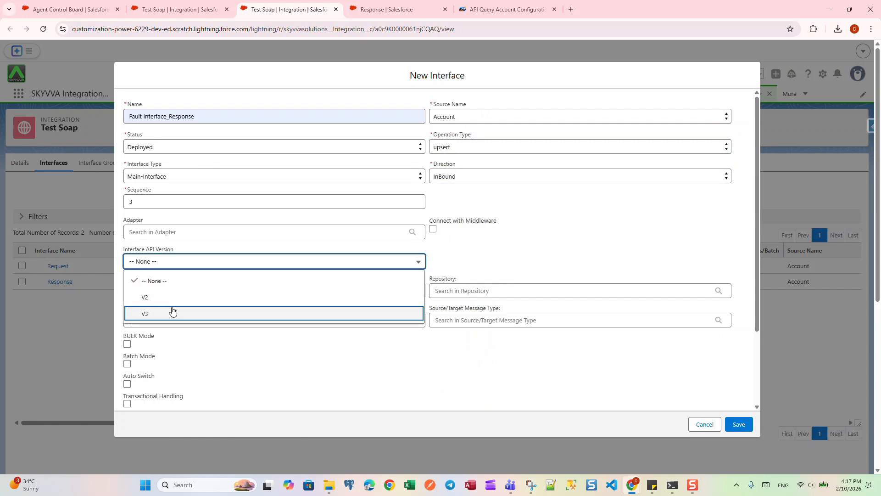
pyautogui.click(159, 312)
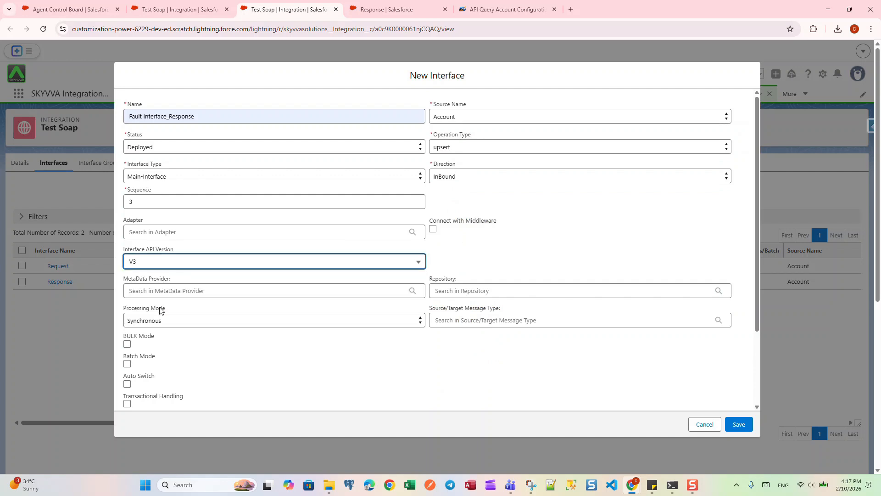
# Assign metadata provider Agent SOAP, repository SOAP API and message type Fault to the fault interface, and save it
pyautogui.click(151, 291)
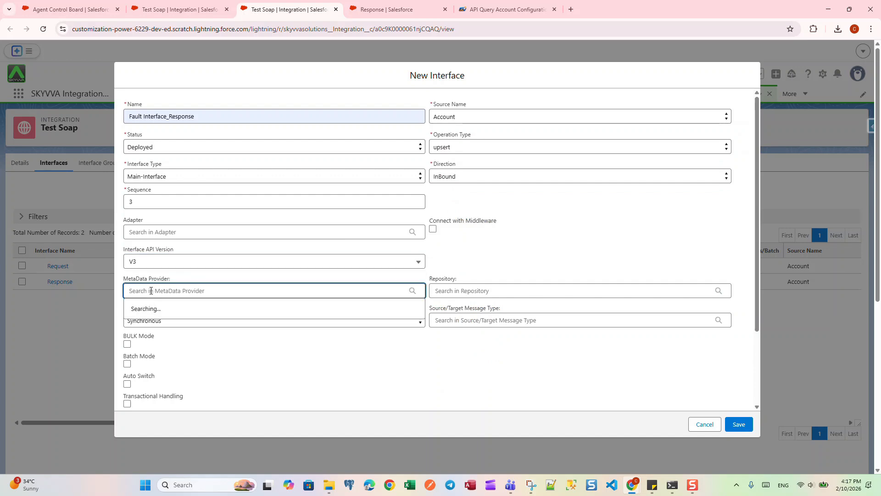
pyautogui.click(170, 308)
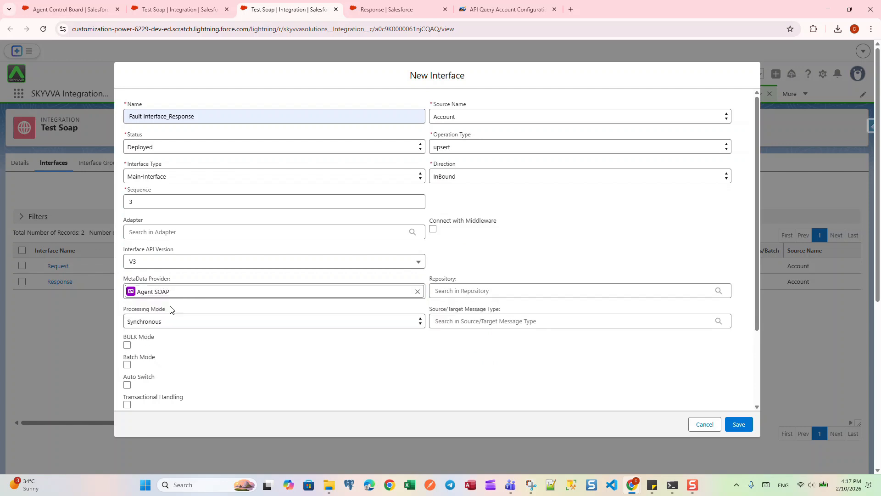
pyautogui.click(468, 289)
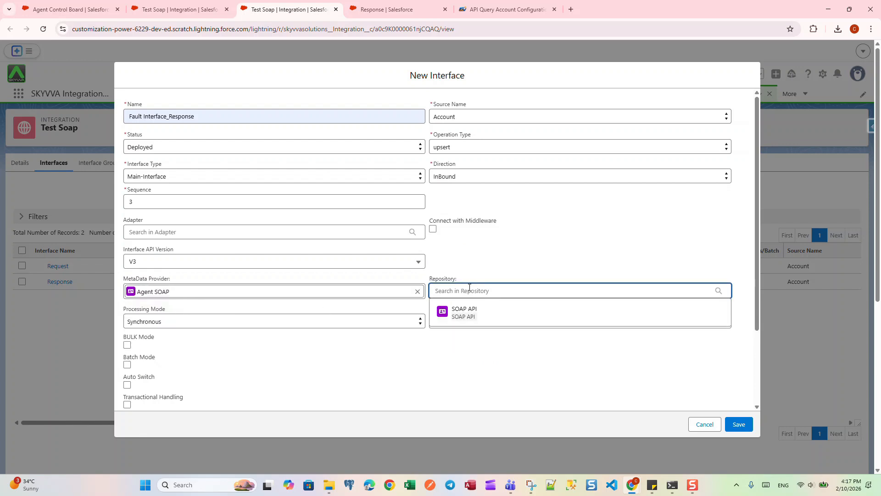
pyautogui.click(461, 311)
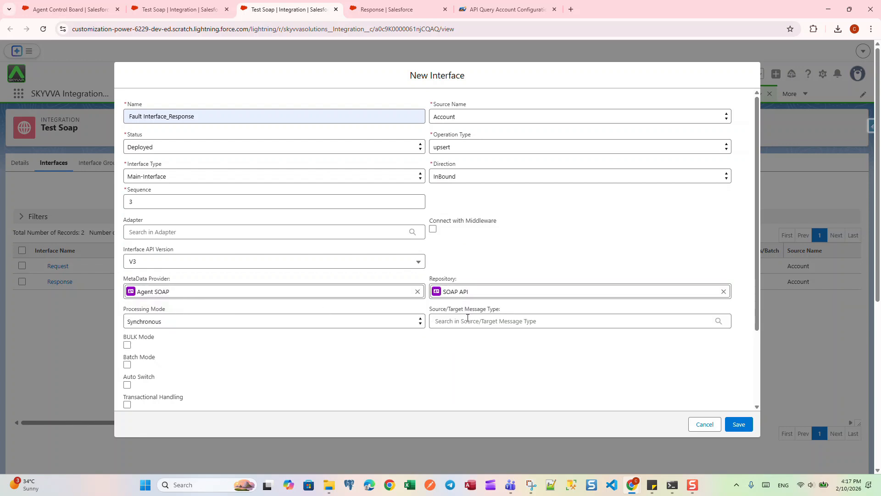
pyautogui.click(467, 319)
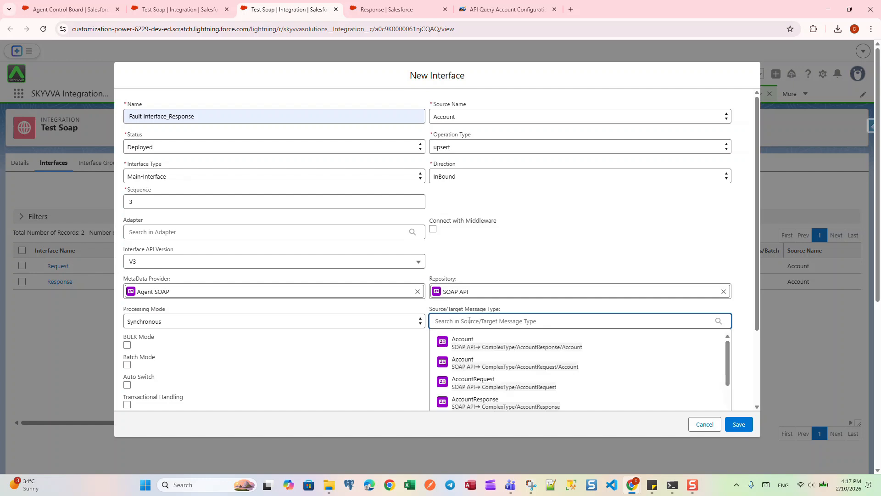
pyautogui.scroll(-3, 478, 324)
pyautogui.scroll(-5, 491, 298)
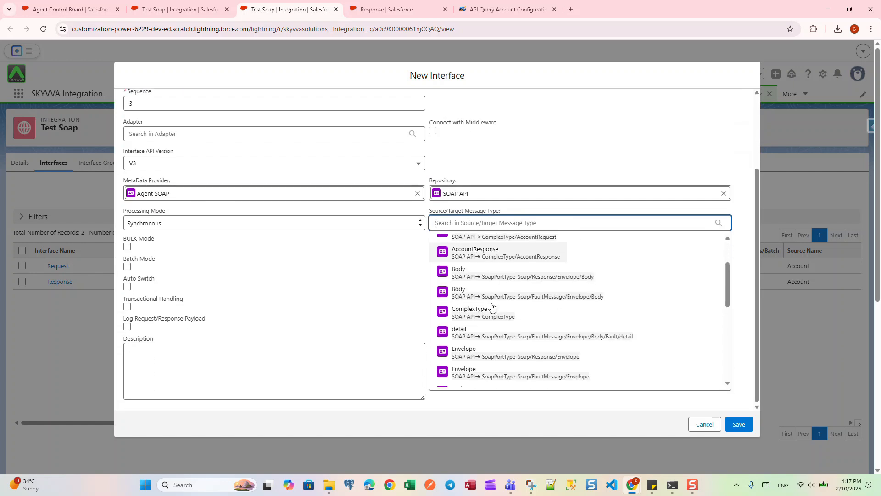
pyautogui.scroll(3, 494, 303)
pyautogui.scroll(-5, 494, 303)
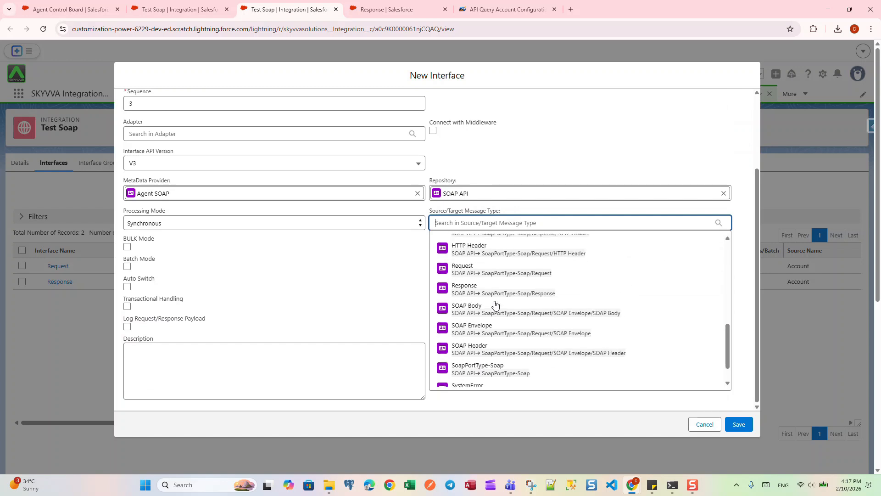
pyautogui.scroll(3, 495, 303)
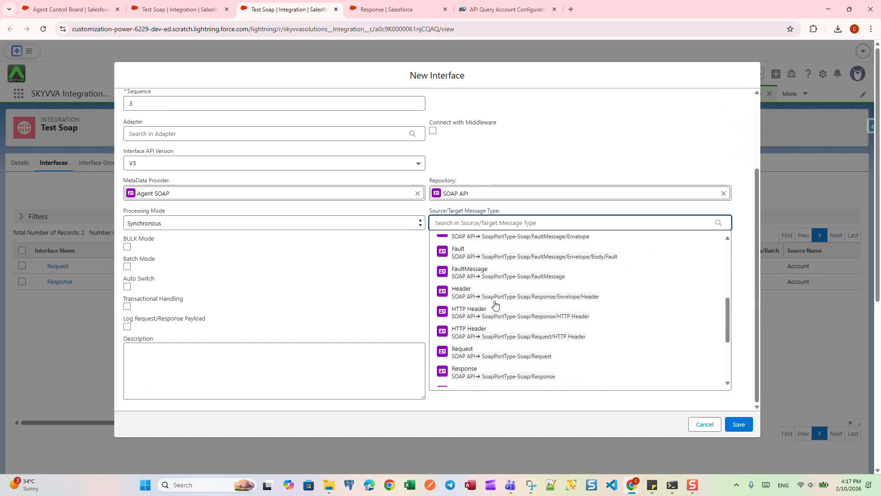
pyautogui.click(497, 260)
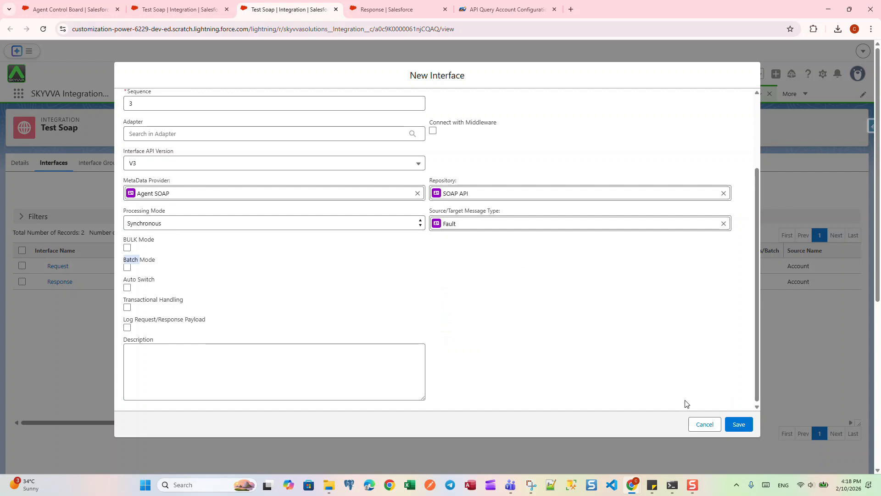
pyautogui.click(737, 427)
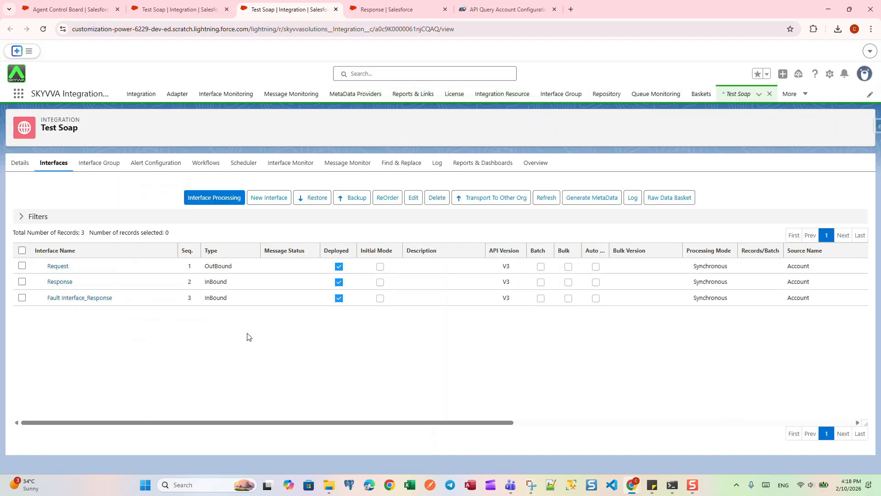
# Open the mapping of Fault Interface_Response and expand the source Fault and the target Account to their fields
pyautogui.click(97, 298)
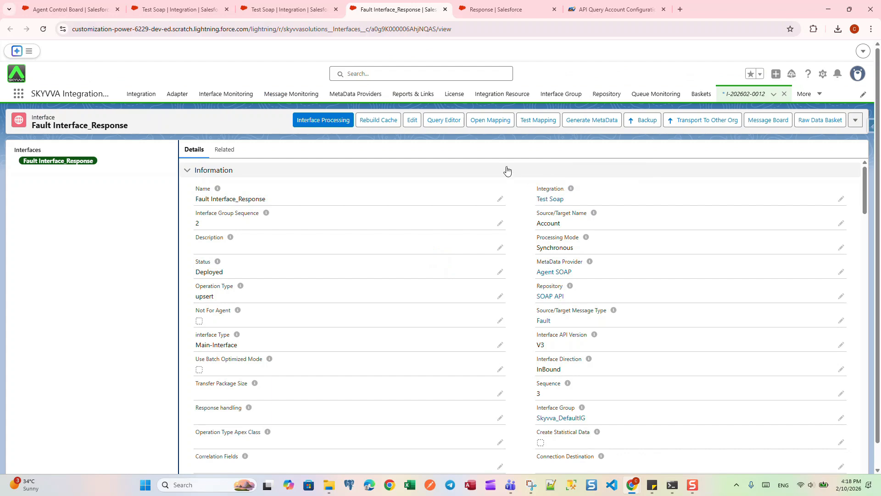
pyautogui.click(485, 122)
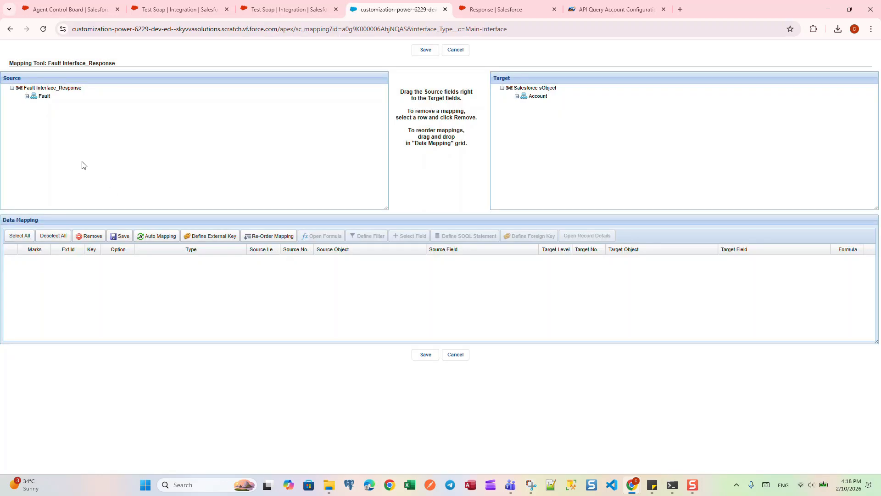
pyautogui.click(27, 96)
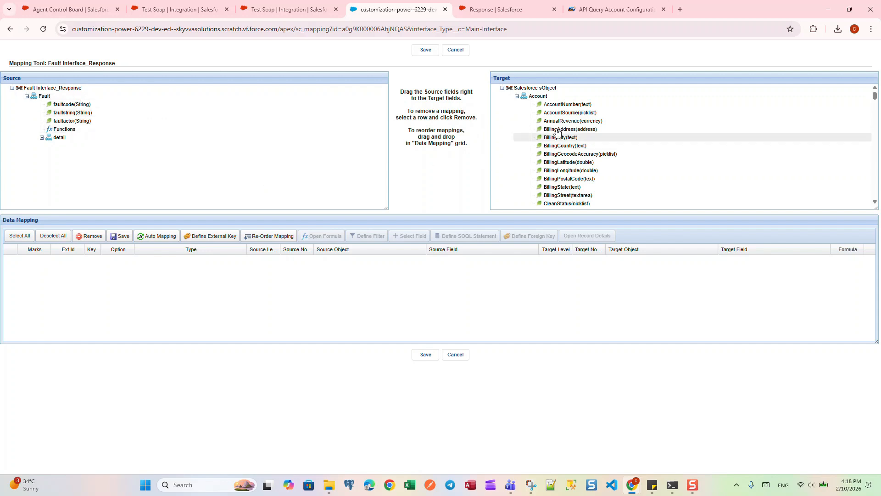
# Map Fault to Account, faultcode to BillingCity and faultstring to Name, mark Name as external ID, and save the mapping
pyautogui.moveTo(71, 96); pyautogui.dragTo(563, 97)
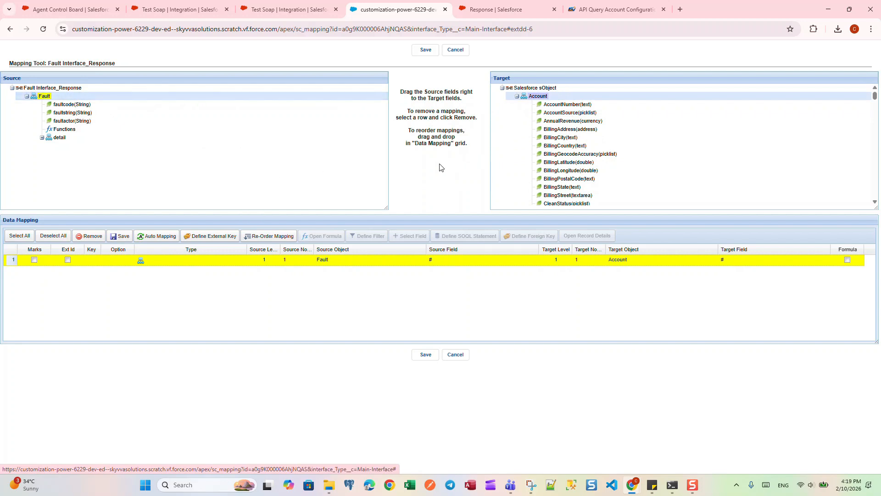
pyautogui.moveTo(72, 104); pyautogui.dragTo(573, 139)
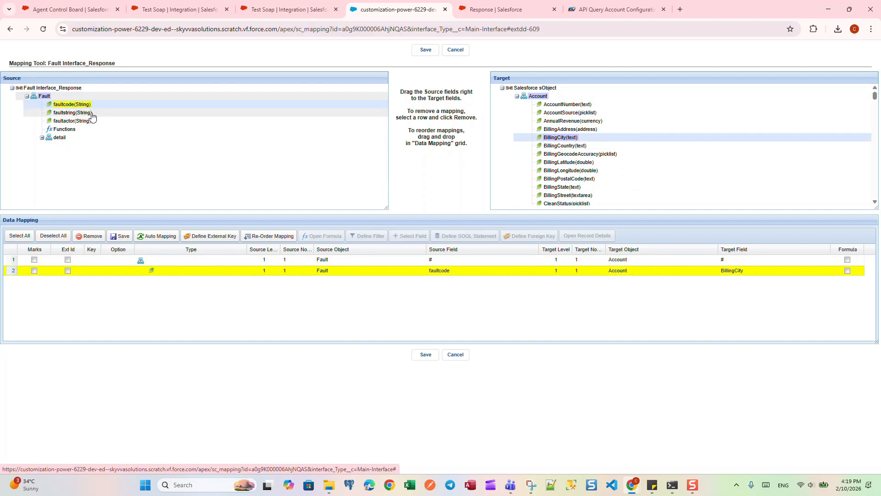
pyautogui.moveTo(88, 113); pyautogui.dragTo(573, 141)
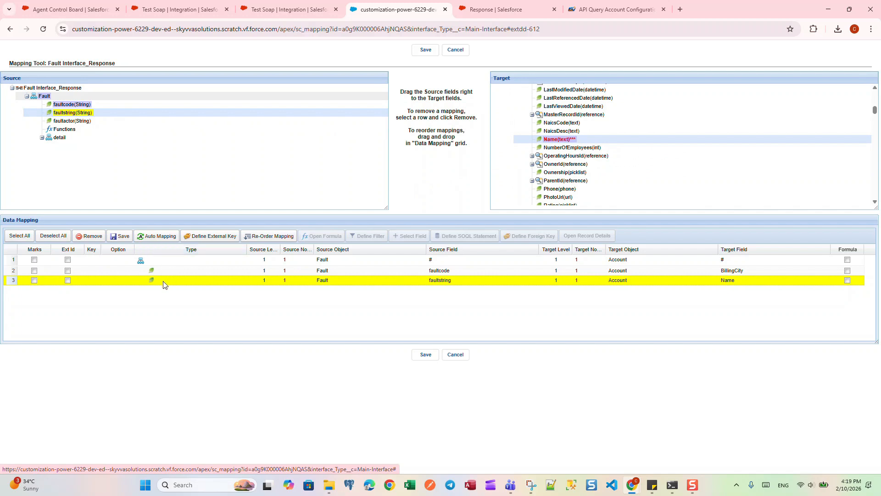
pyautogui.click(67, 280)
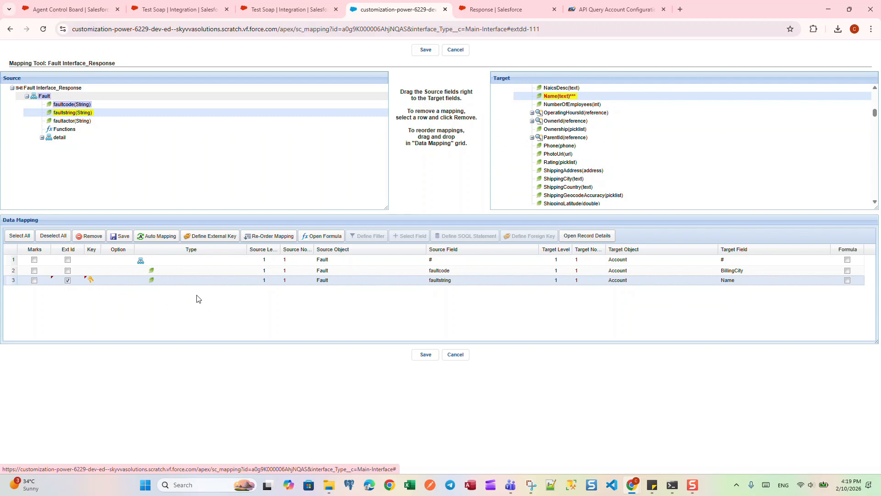
pyautogui.click(428, 356)
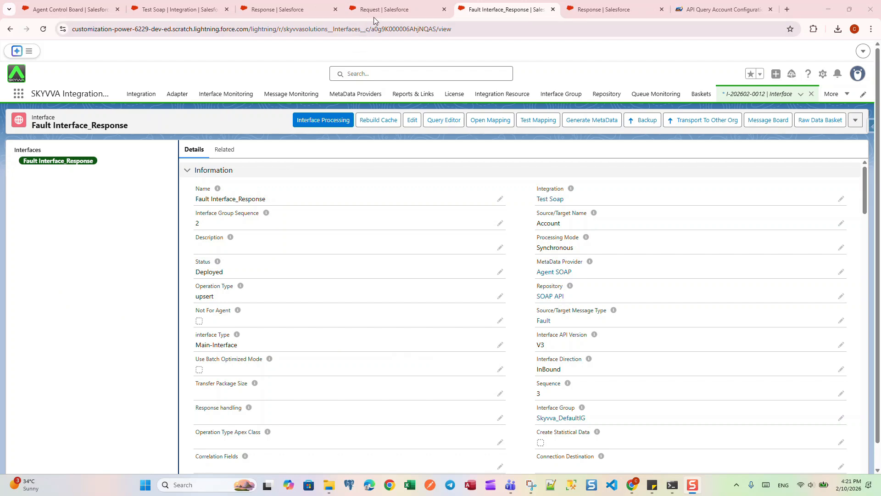
# In the Request interface's InBound/OutBound Setup, assign Response as response interface and Fault Interface_Response as fault interface, and save it
pyautogui.click(374, 10)
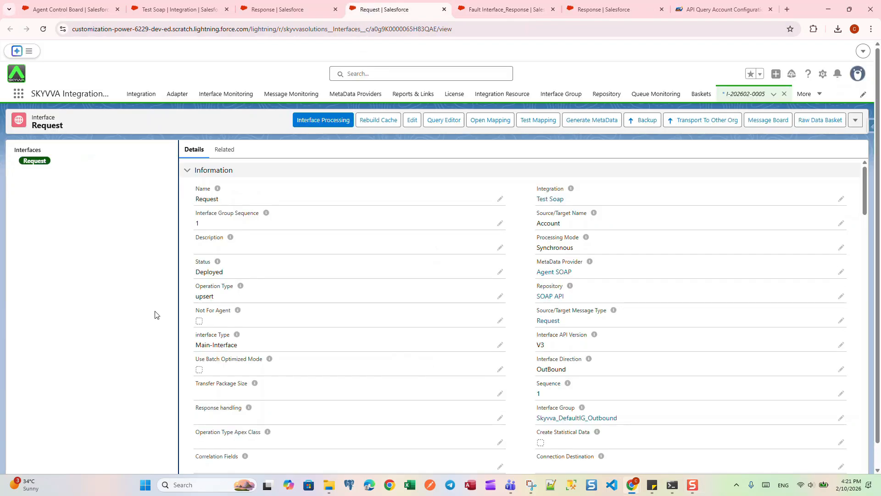
pyautogui.scroll(-15, 370, 273)
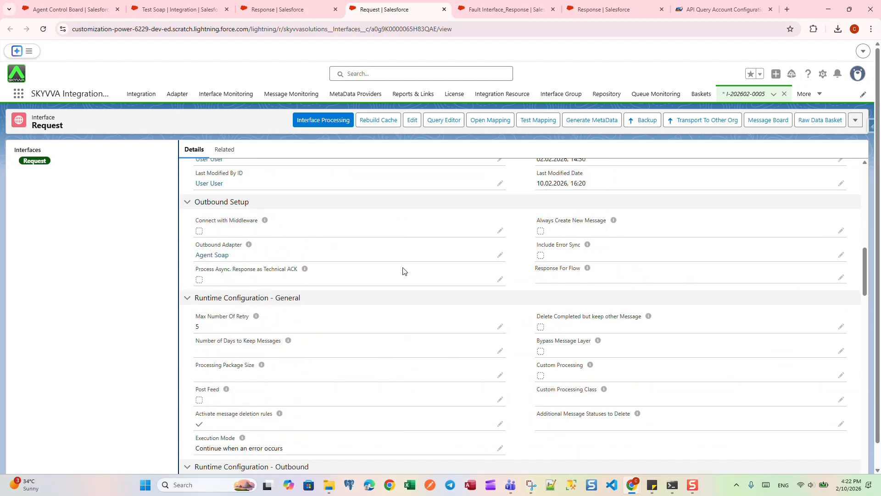
pyautogui.scroll(-20, 403, 271)
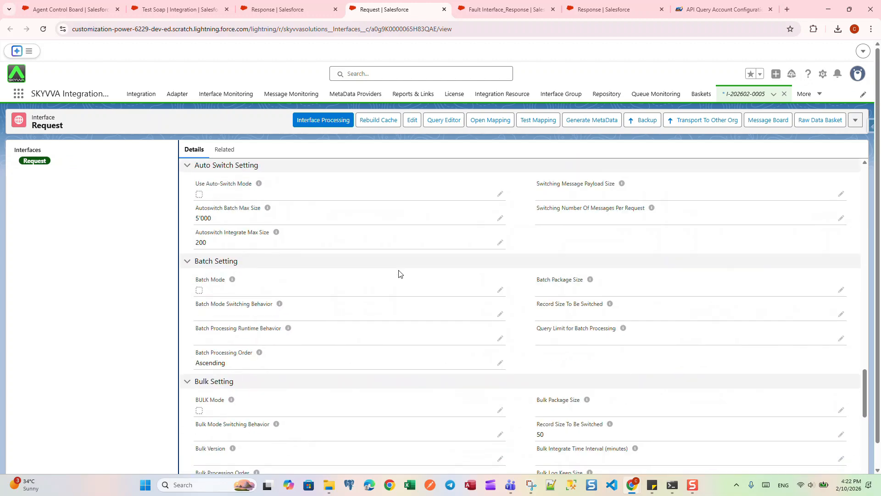
pyautogui.scroll(-10, 398, 274)
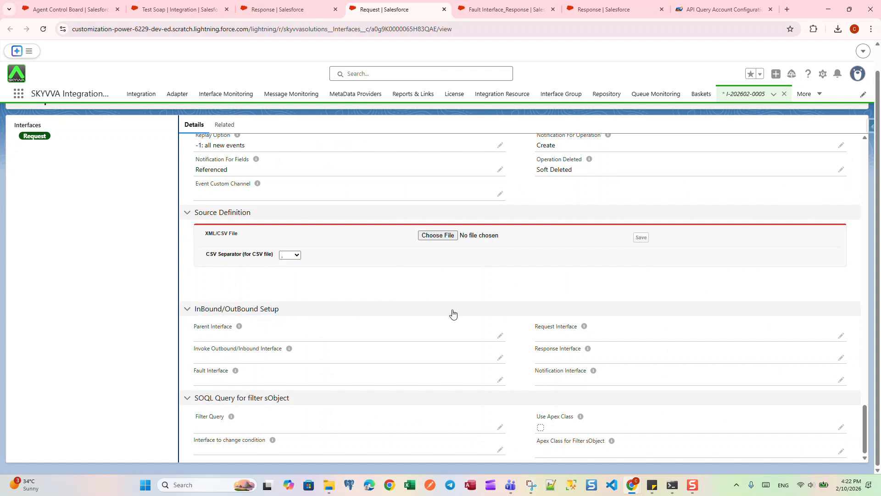
pyautogui.click(841, 357)
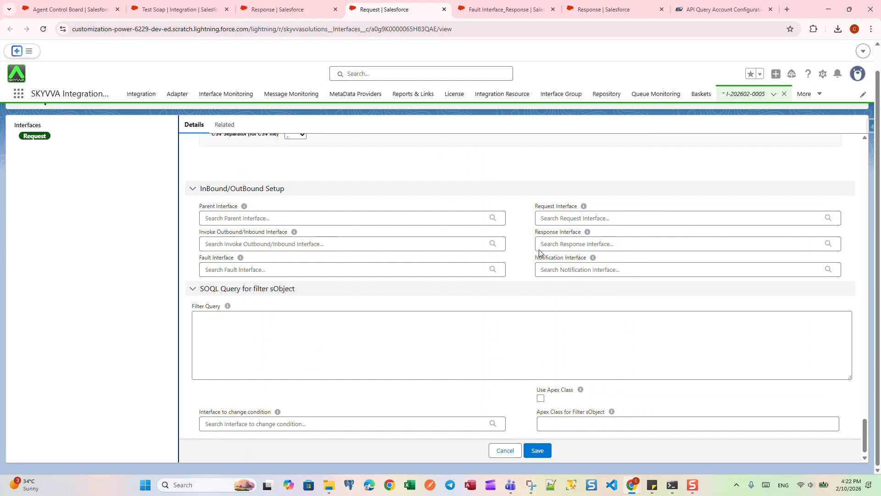
pyautogui.click(571, 245)
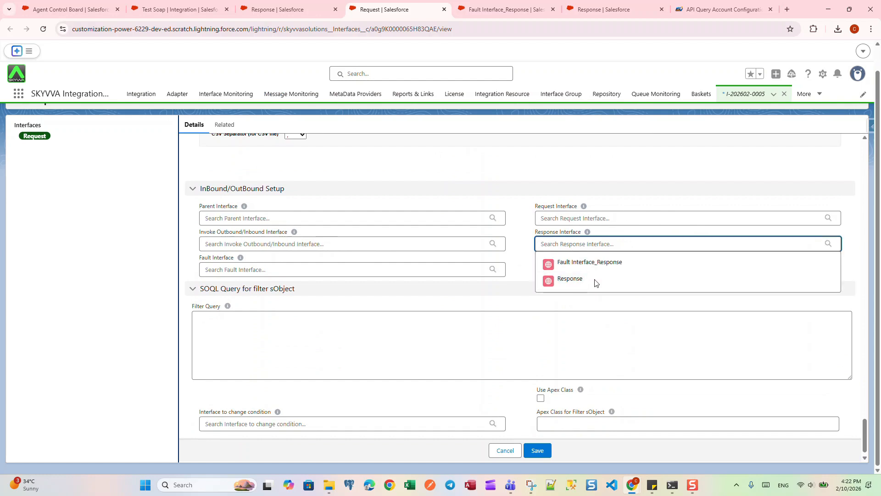
pyautogui.click(571, 281)
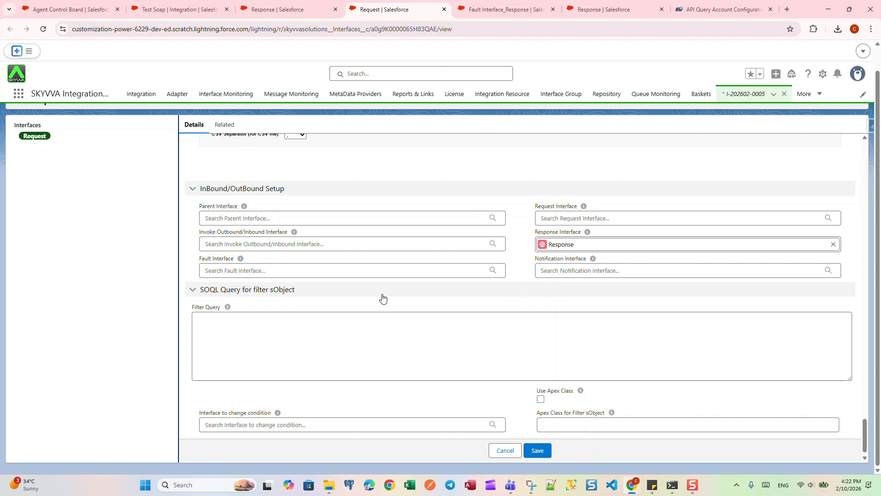
pyautogui.click(243, 269)
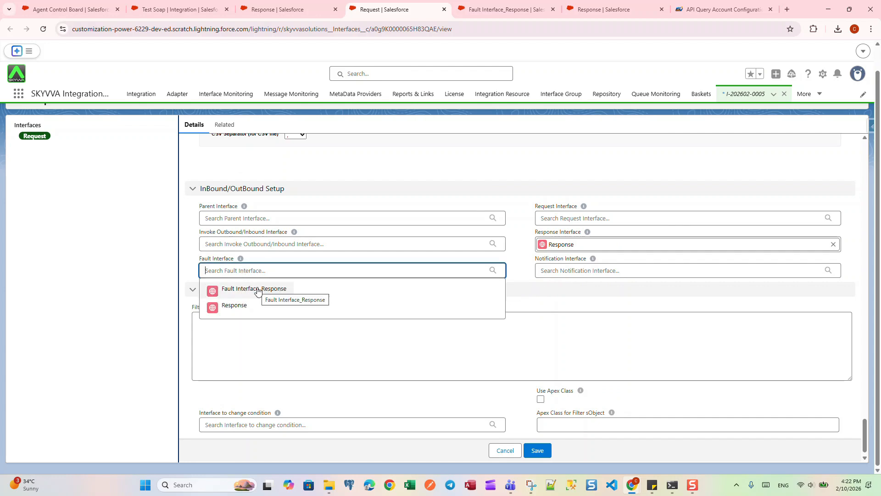
pyautogui.click(258, 289)
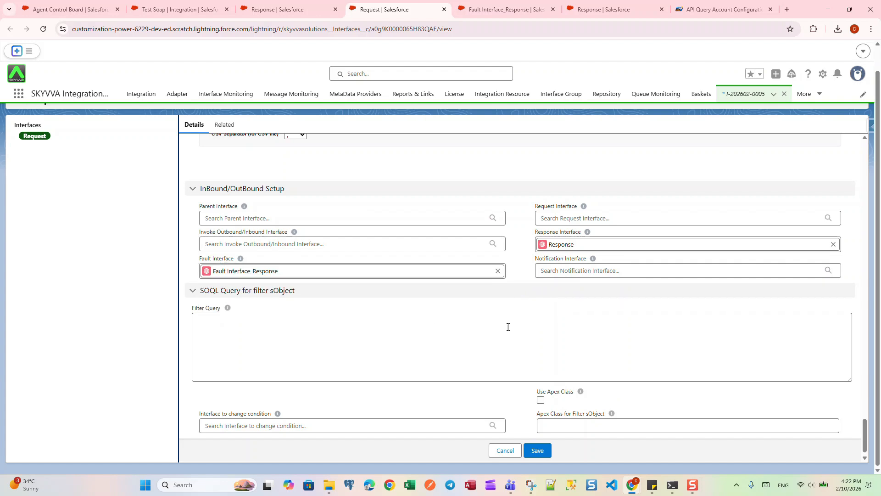
pyautogui.click(538, 452)
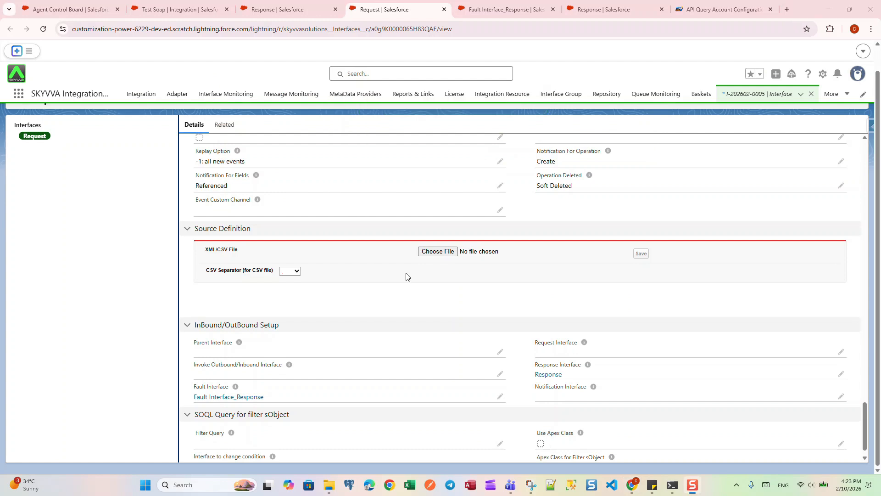
# In the Response interface's InBound/OutBound Setup, assign Request as the request interface and save the record
pyautogui.click(277, 15)
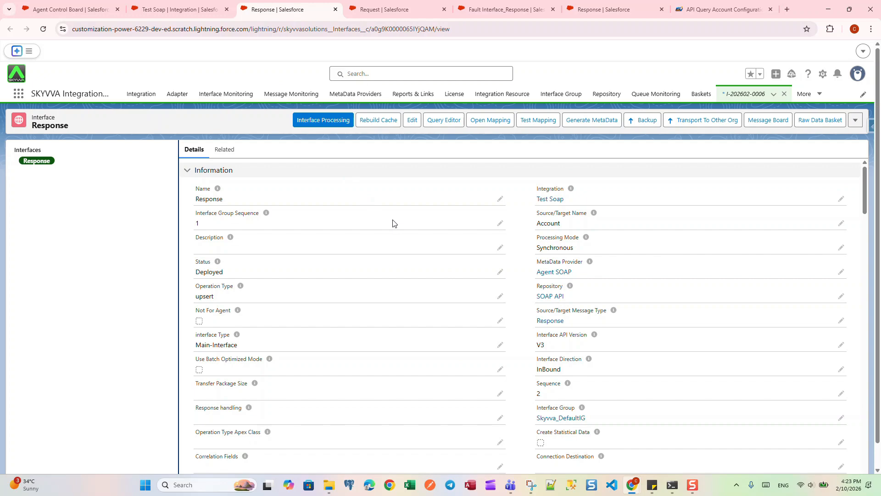
pyautogui.scroll(-20, 393, 222)
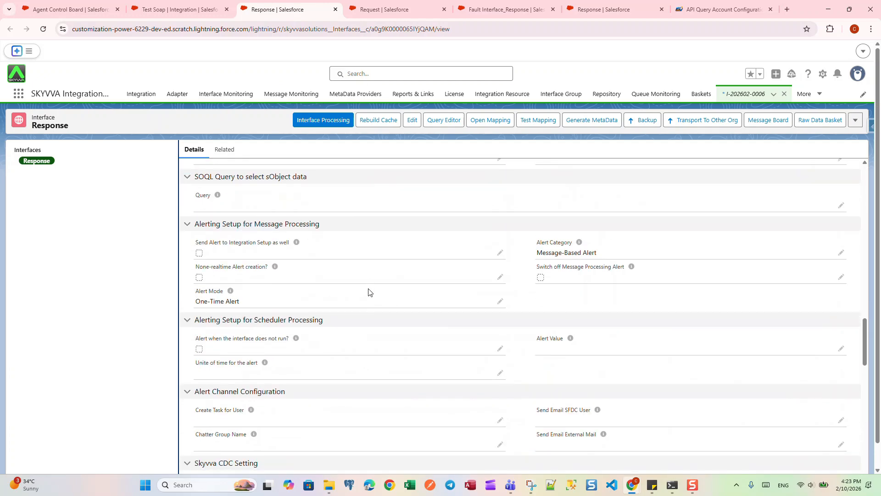
pyautogui.scroll(-15, 369, 292)
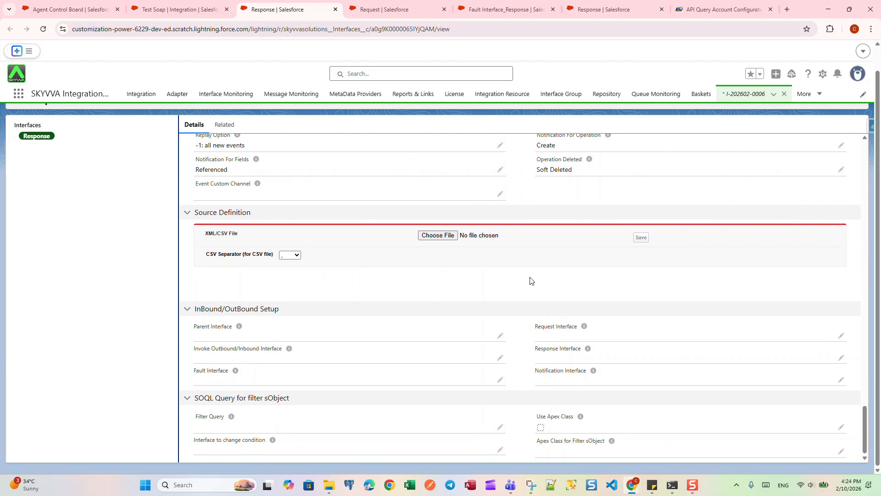
pyautogui.click(842, 337)
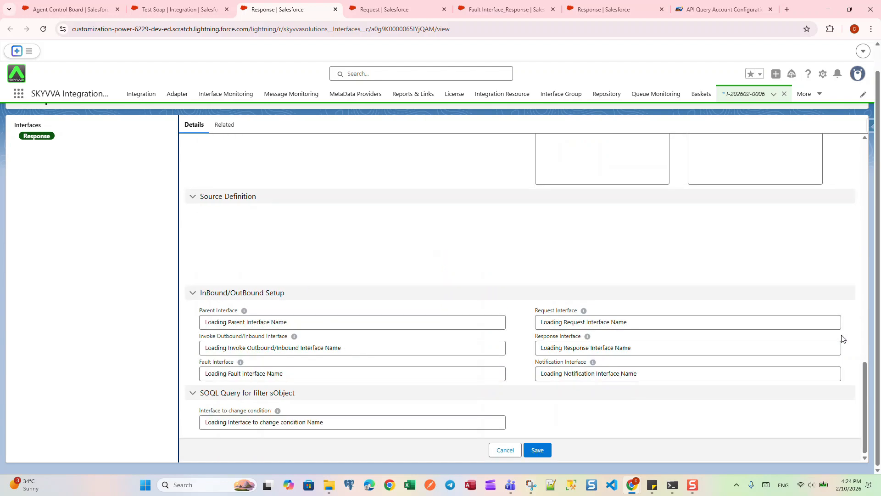
pyautogui.scroll(-3, 633, 290)
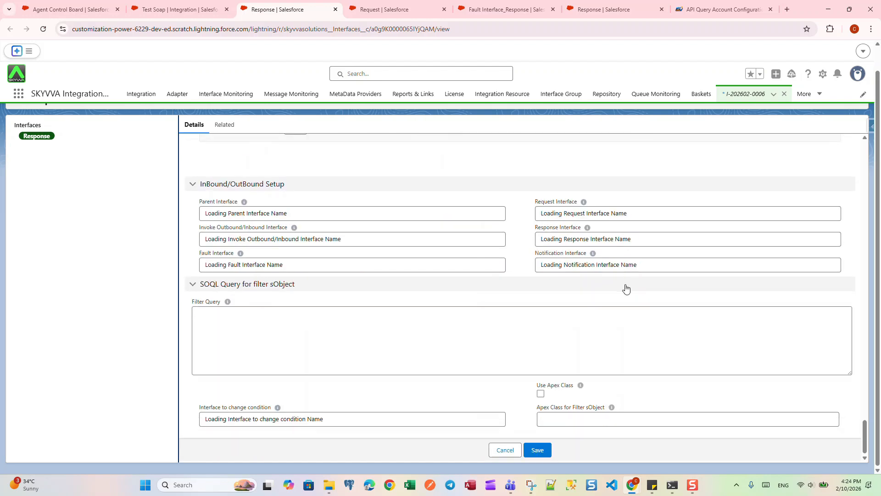
pyautogui.click(562, 213)
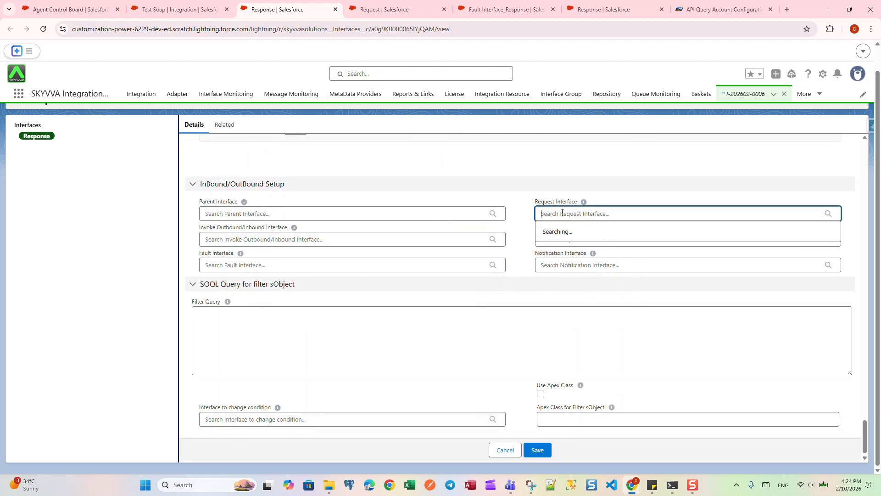
pyautogui.click(572, 237)
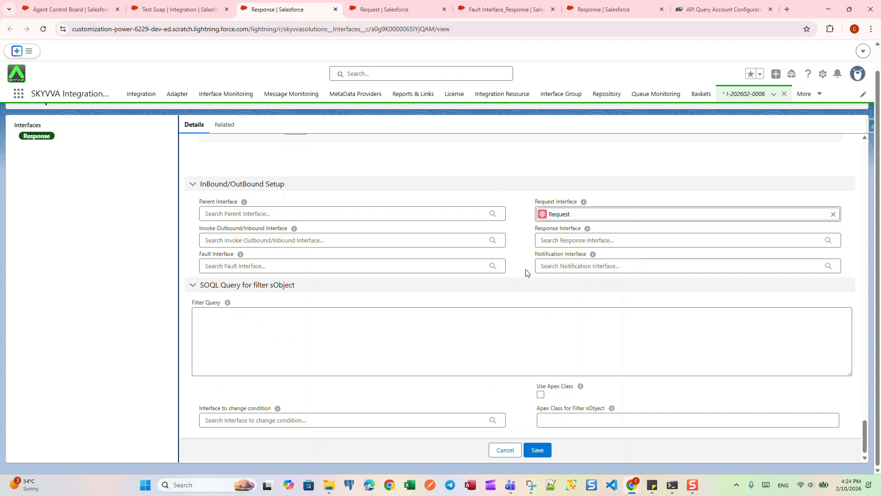
pyautogui.click(538, 452)
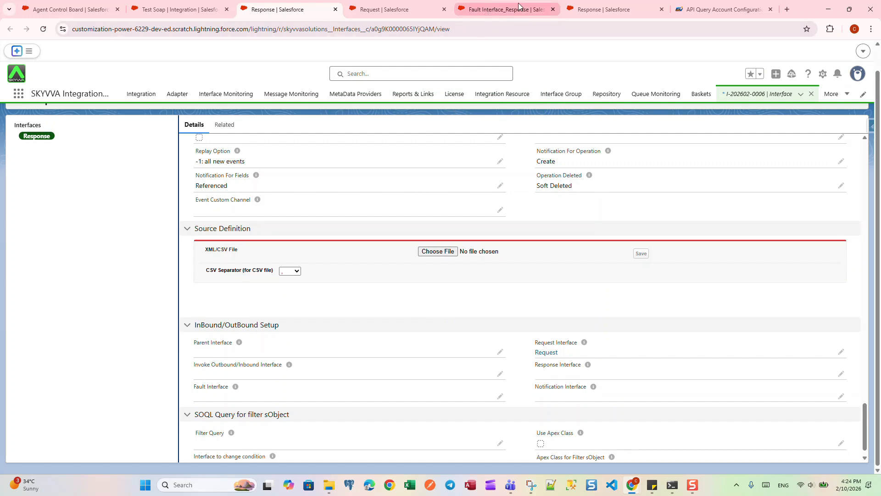
# Assign Request as the request interface in the InBound/OutBound Setup of Fault Interface_Response and save it
pyautogui.click(491, 10)
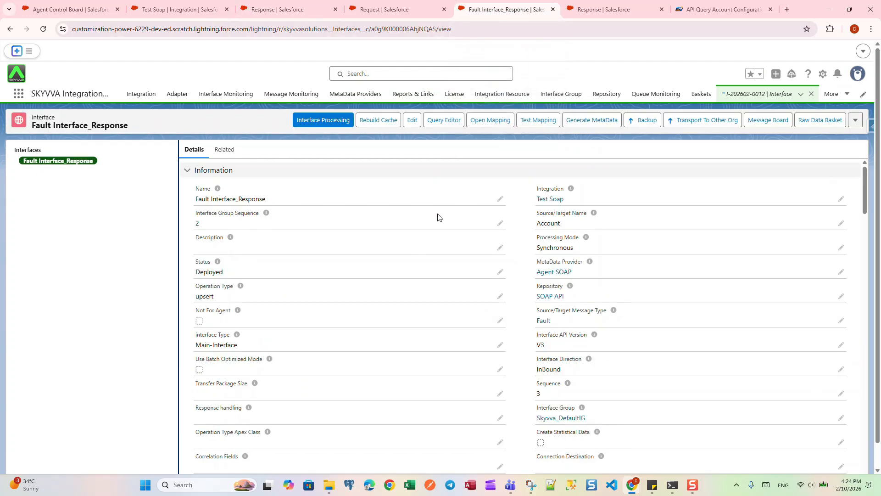
pyautogui.scroll(-20, 439, 222)
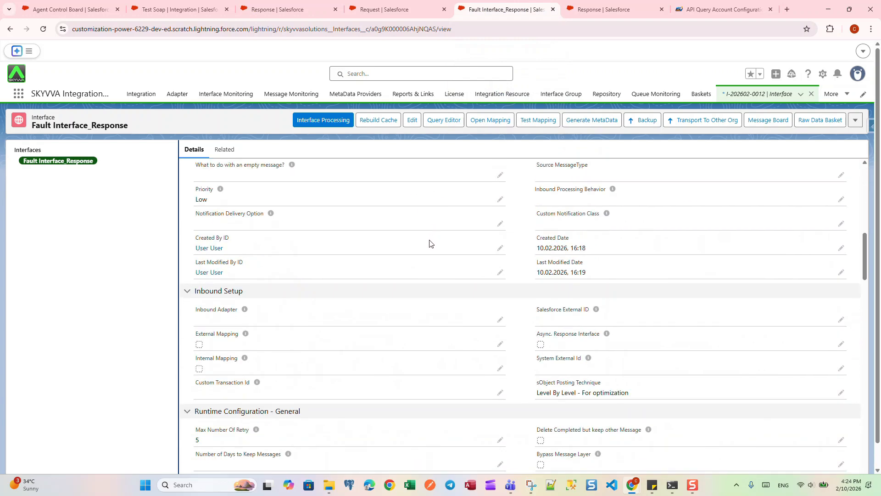
pyautogui.scroll(-10, 411, 277)
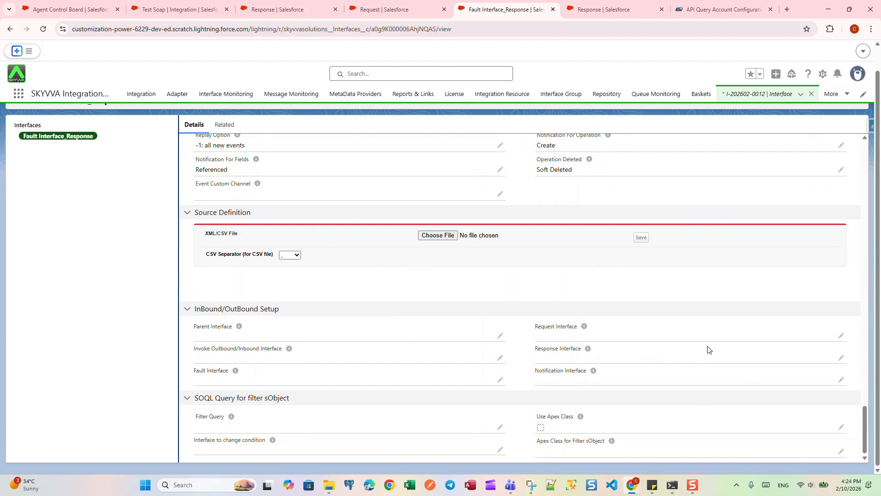
pyautogui.click(840, 336)
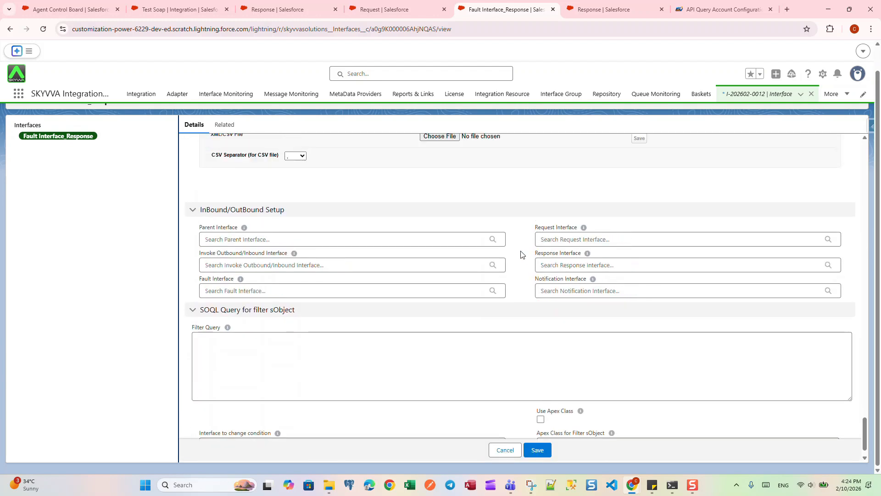
pyautogui.click(549, 239)
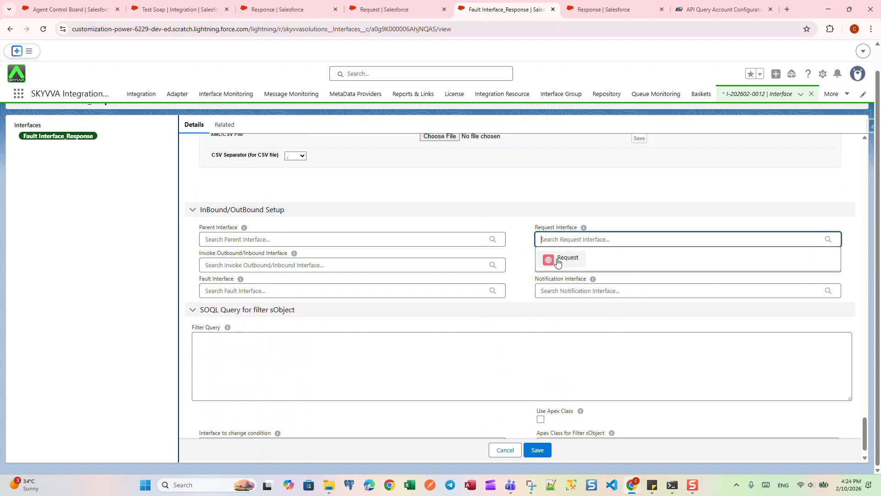
pyautogui.click(557, 263)
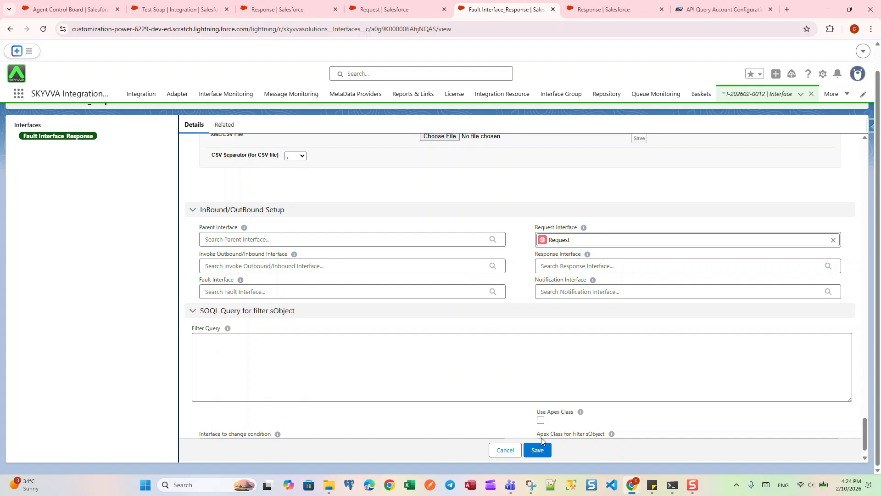
pyautogui.click(538, 449)
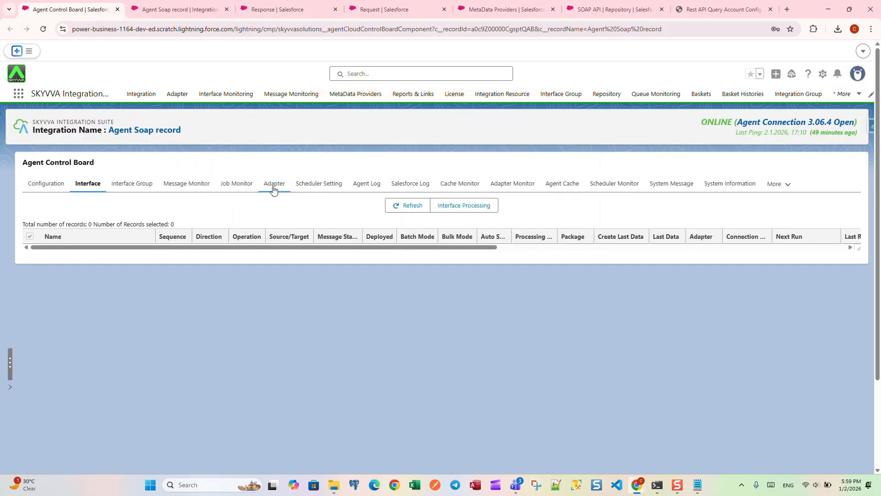
# Start a new adapter on the Agent Control Board named Agent SOAP, with type Agent Soap and direction OutBound
pyautogui.click(274, 186)
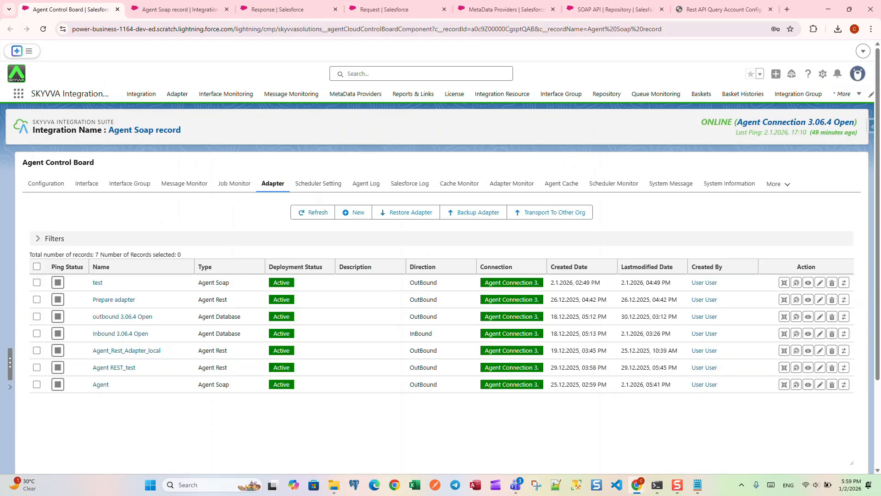
pyautogui.click(346, 216)
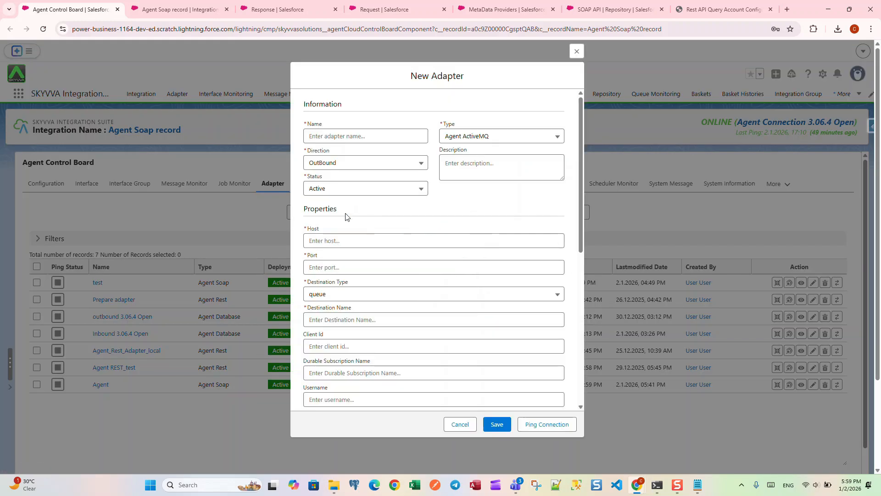
pyautogui.click(331, 140)
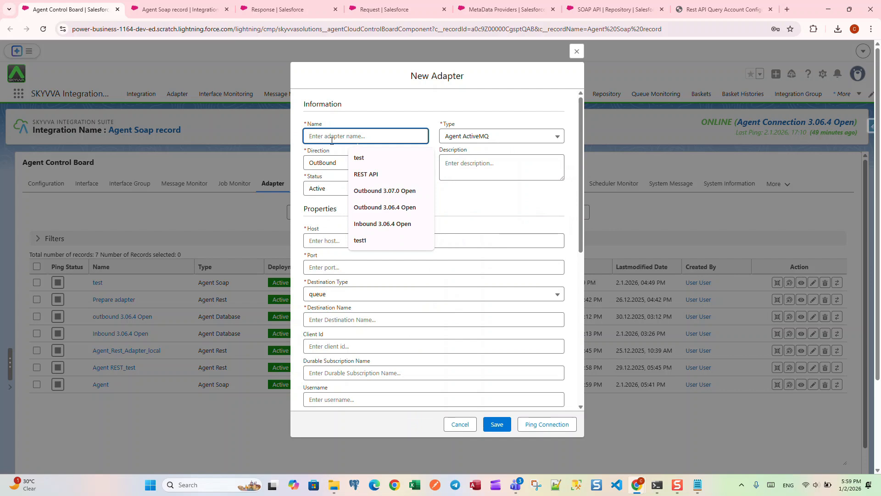
pyautogui.write('Agent ')
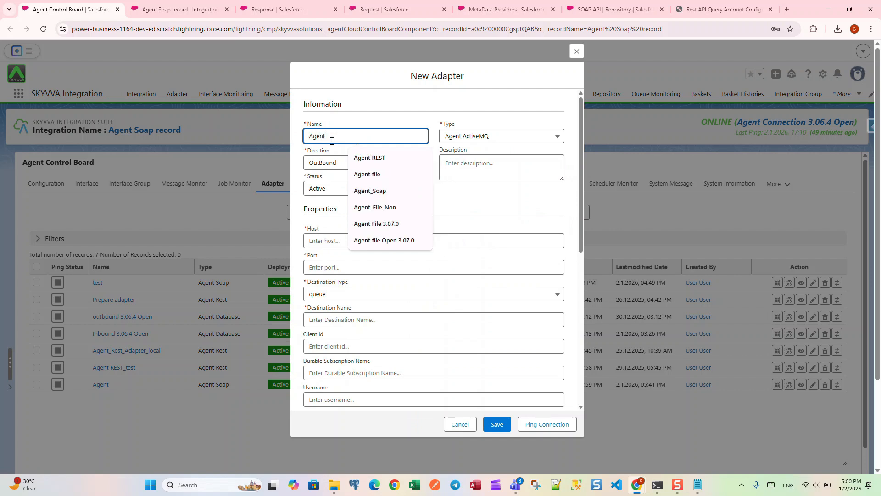
pyautogui.write('SOAP')
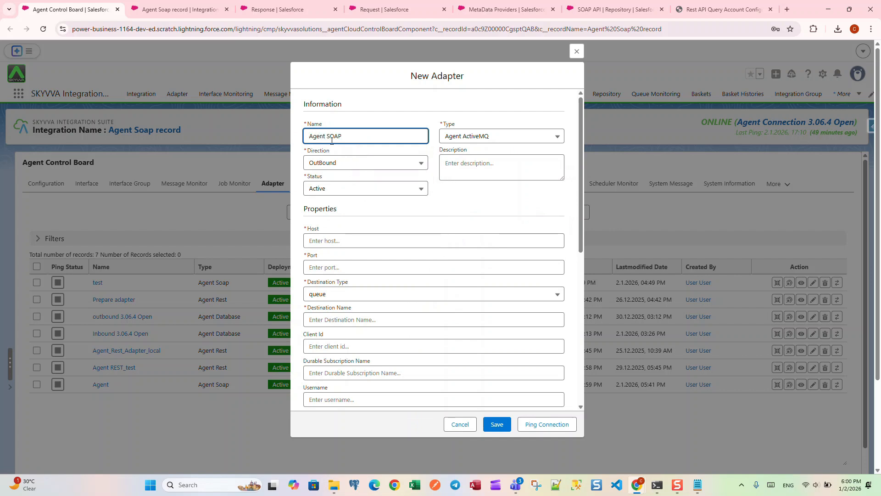
pyautogui.click(457, 137)
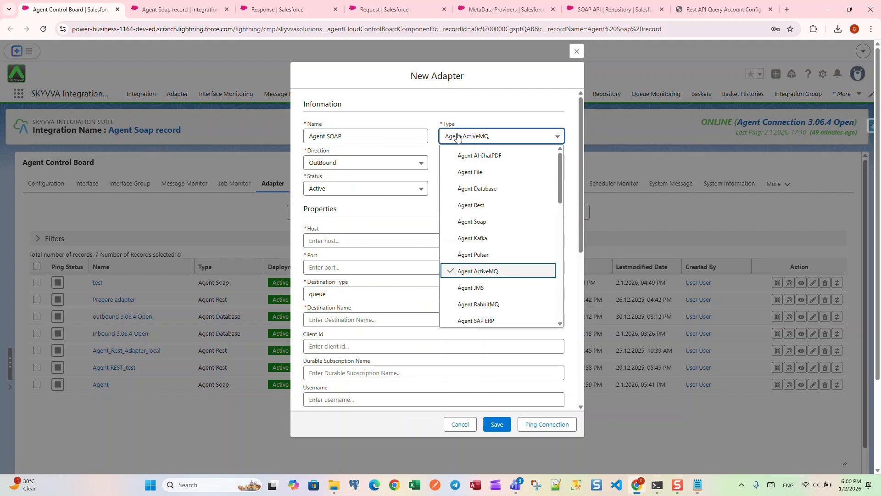
pyautogui.click(477, 222)
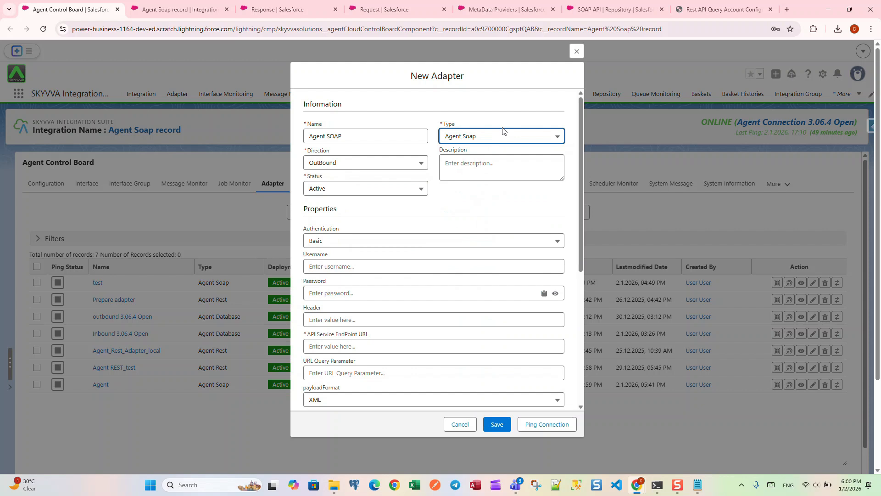
pyautogui.click(332, 161)
pyautogui.click(348, 199)
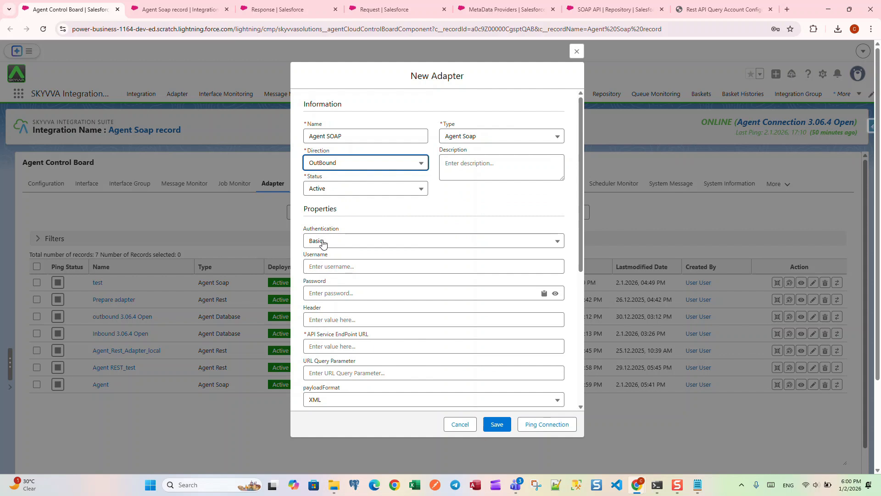
# Fill in the username and account password for the adapter's Basic authentication
pyautogui.scroll(-1, 322, 232)
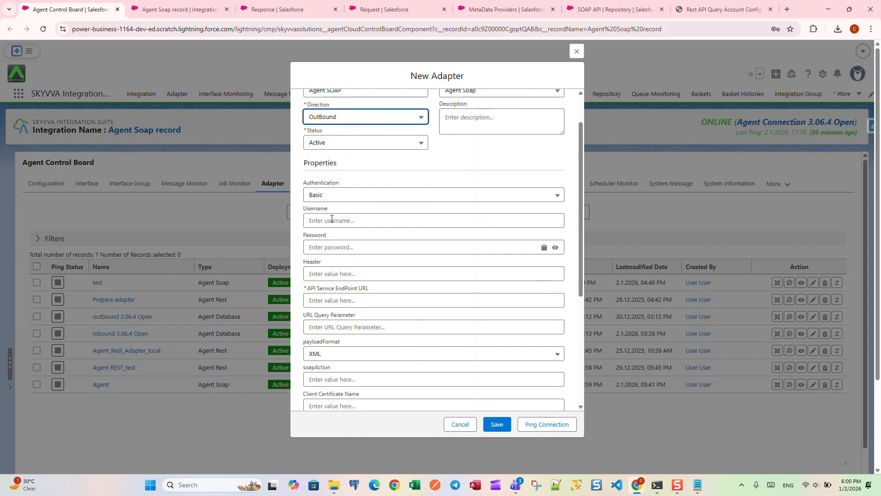
pyautogui.click(331, 220)
pyautogui.write('pichh')
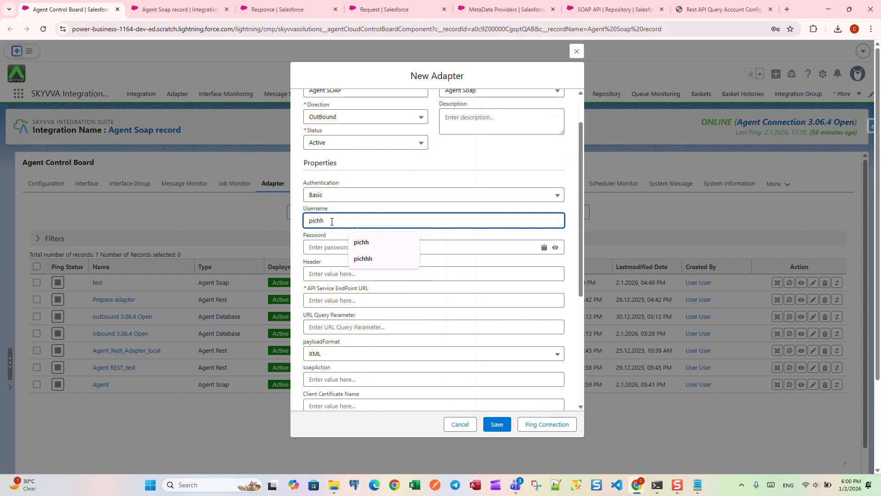
pyautogui.click(324, 245)
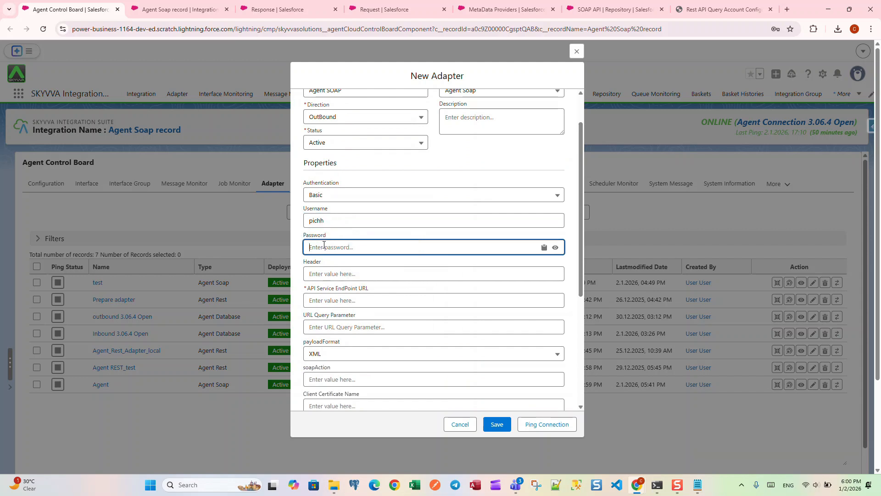
pyautogui.write('•••••')
pyautogui.scroll(-2, 333, 224)
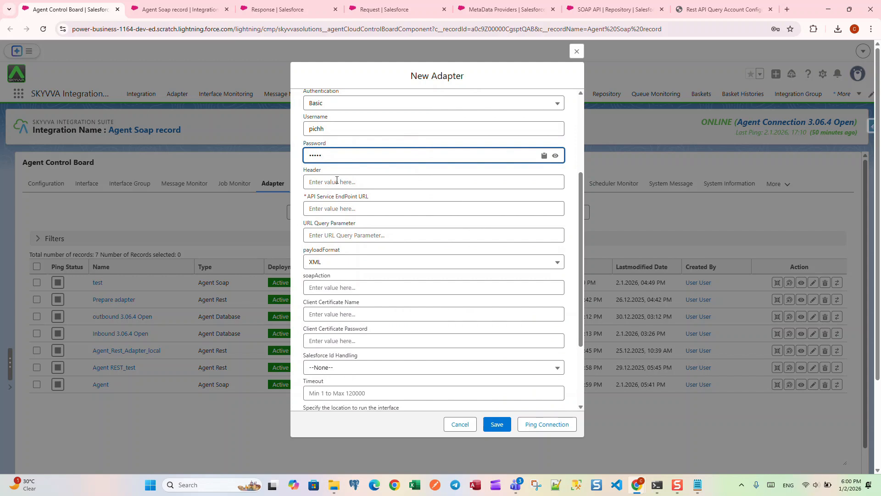
pyautogui.click(369, 199)
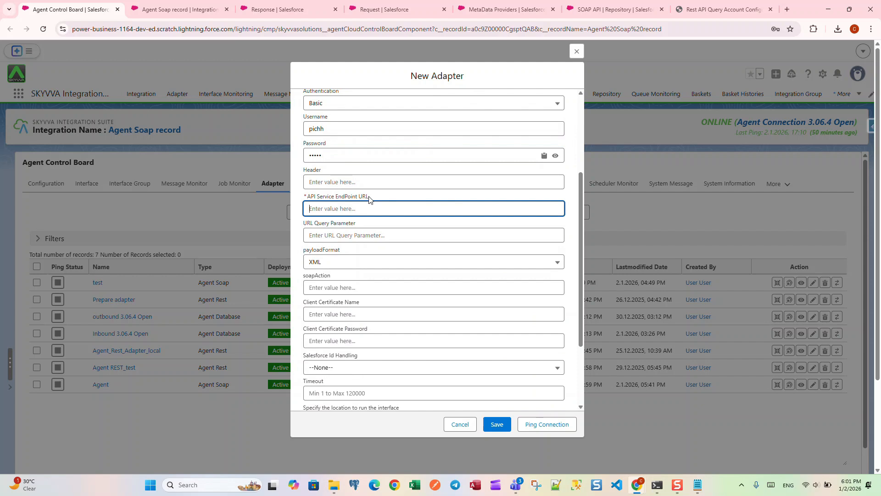
pyautogui.click(345, 222)
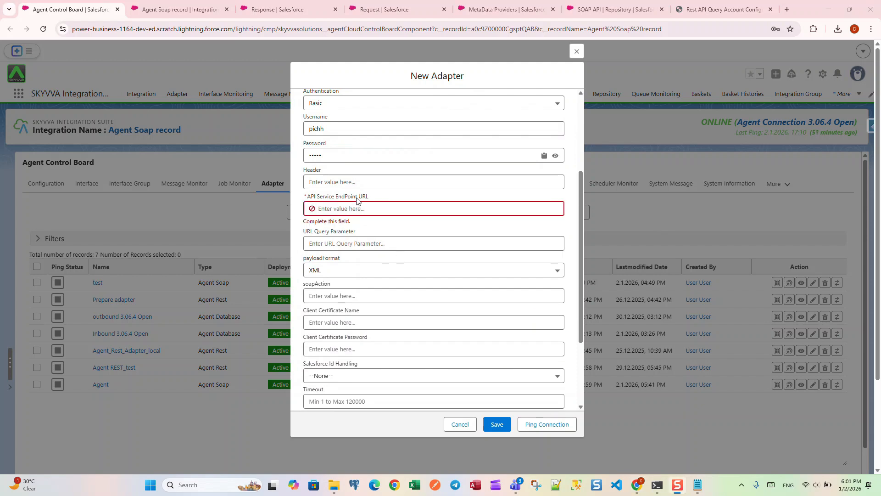
pyautogui.click(337, 208)
pyautogui.press('Down')
pyautogui.press('Return')
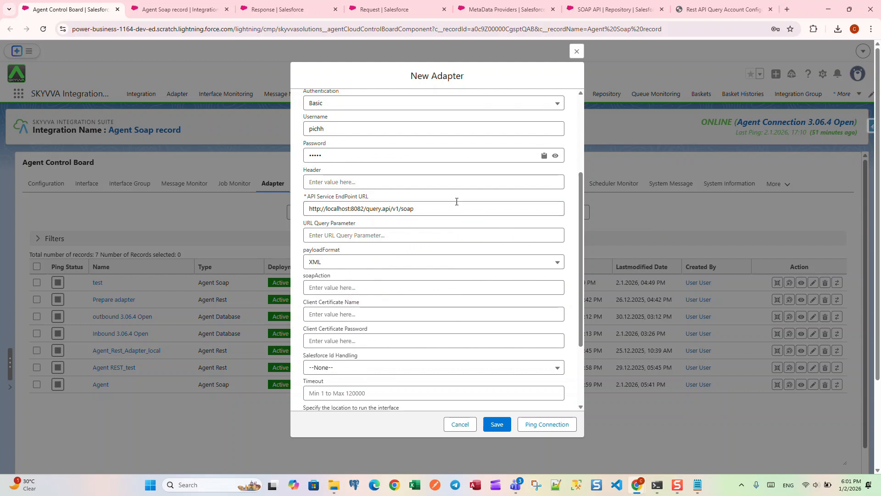
# Set the adapter's Connection Destination to Agent Connection 3.06.4 Open, ping the connection and save the adapter
pyautogui.scroll(-3, 456, 199)
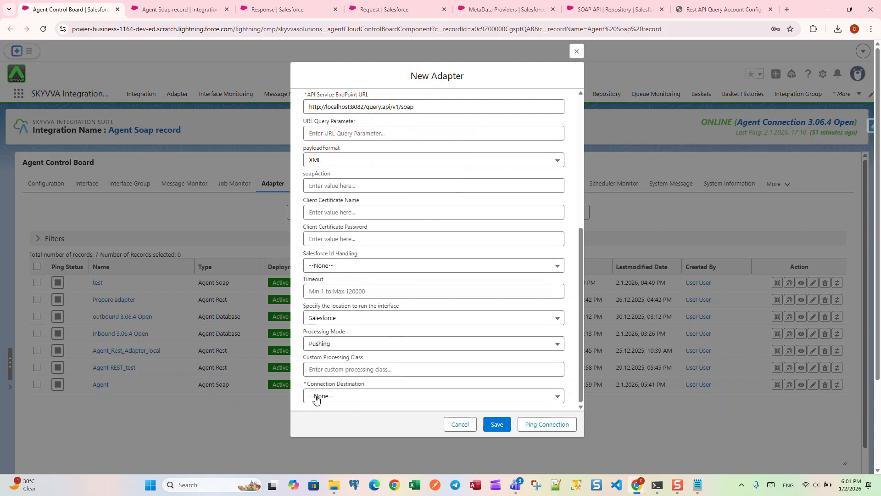
pyautogui.click(340, 396)
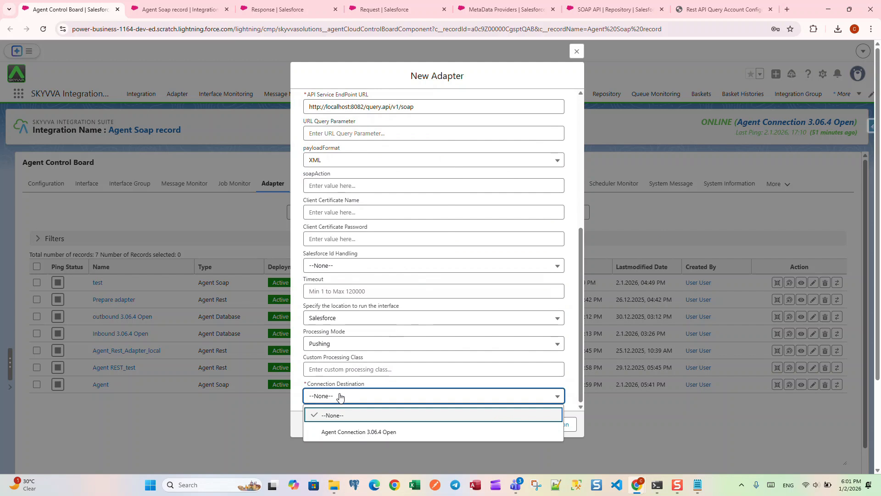
pyautogui.click(367, 430)
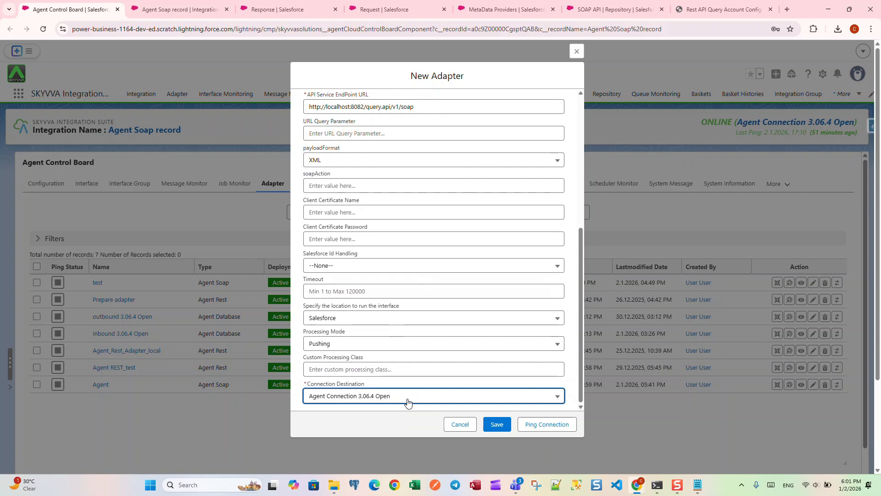
pyautogui.click(553, 424)
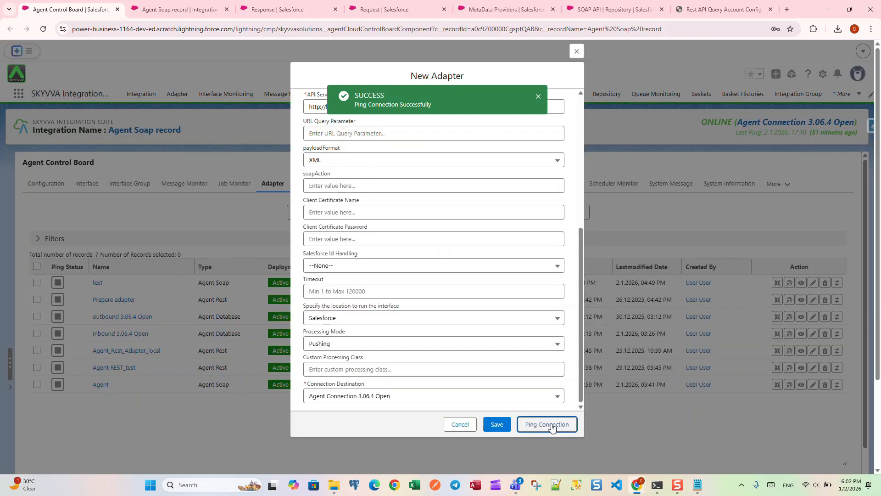
pyautogui.click(497, 424)
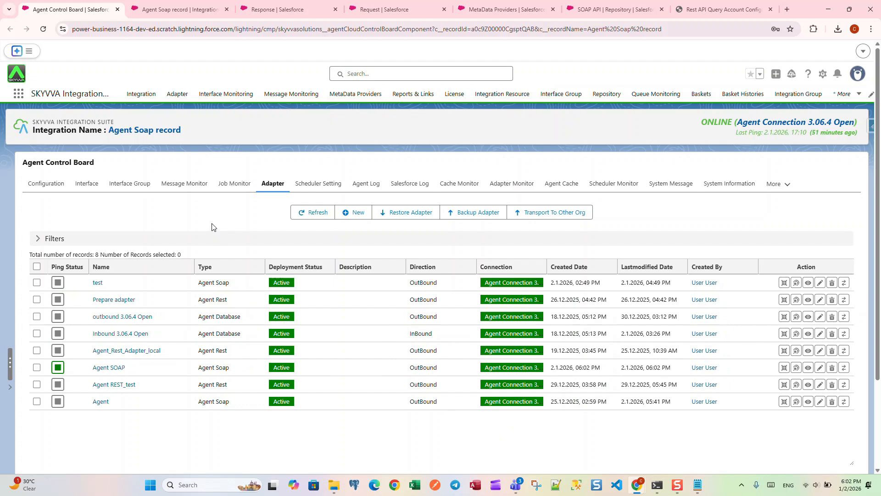
# In the Request interface's Outbound Setup, assign Agent SOAP as the outbound adapter and save the record
pyautogui.click(387, 8)
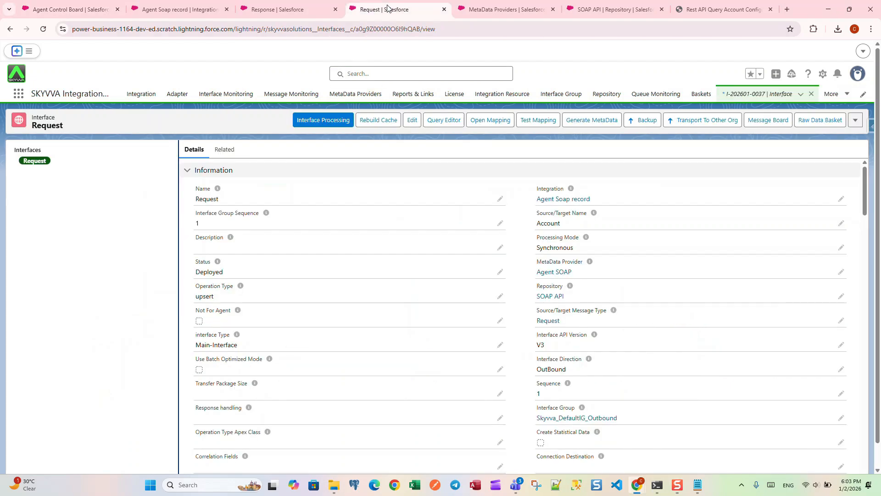
pyautogui.scroll(-10, 303, 222)
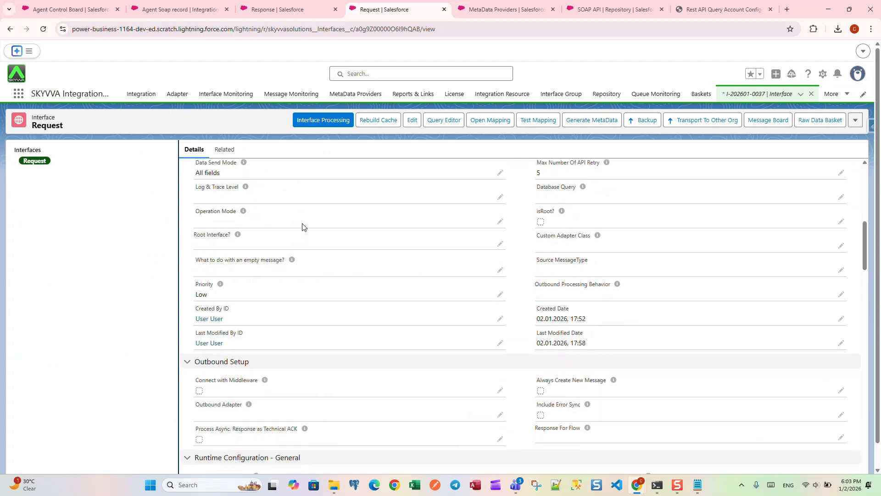
pyautogui.scroll(-2, 302, 227)
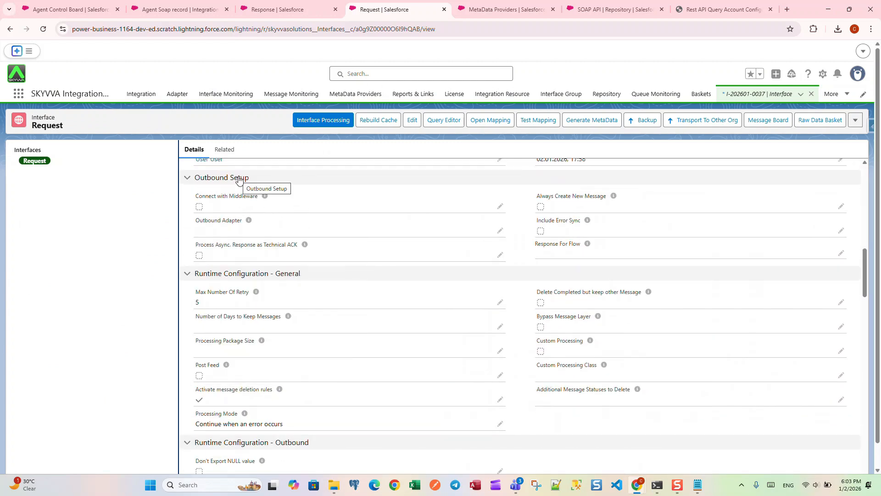
pyautogui.moveTo(238, 217)
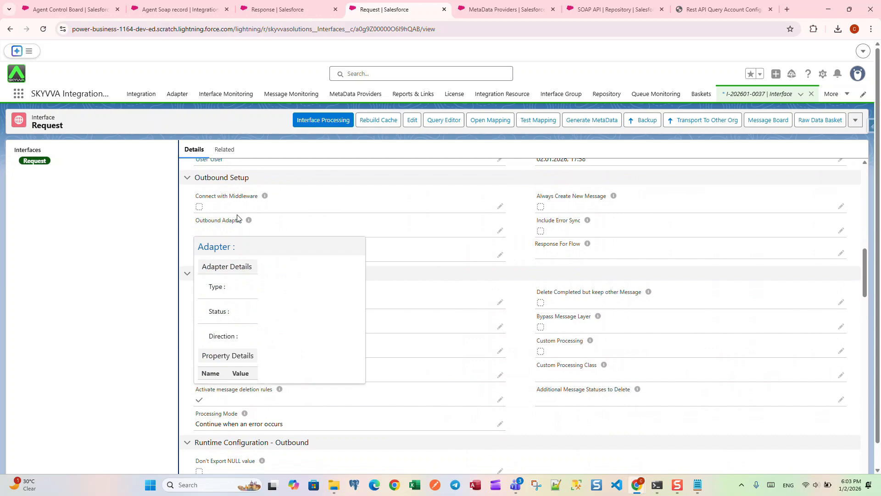
pyautogui.click(499, 231)
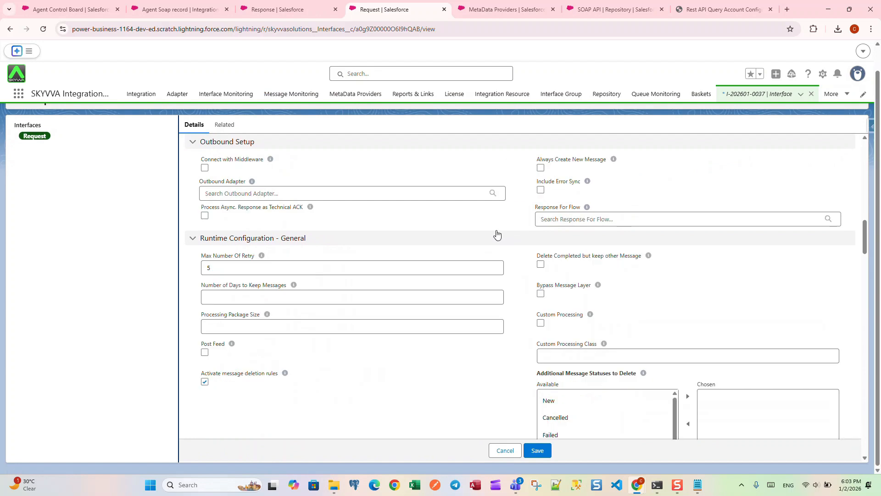
pyautogui.click(313, 188)
pyautogui.click(242, 245)
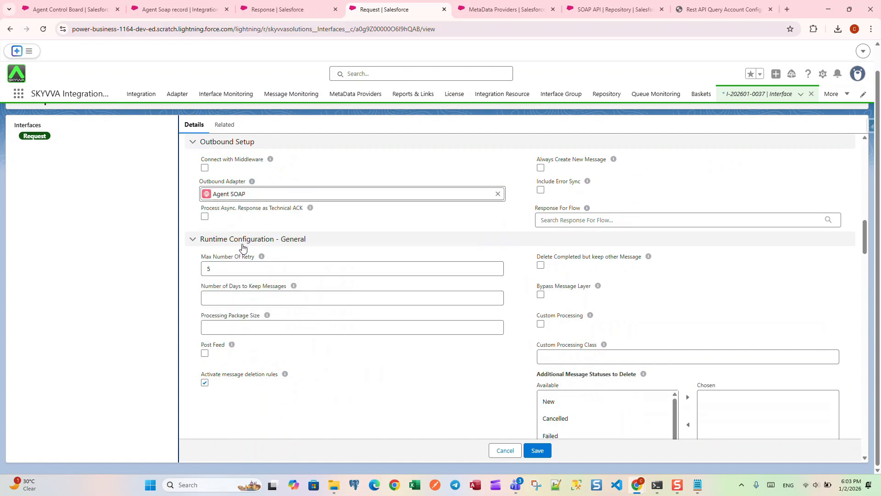
pyautogui.click(539, 450)
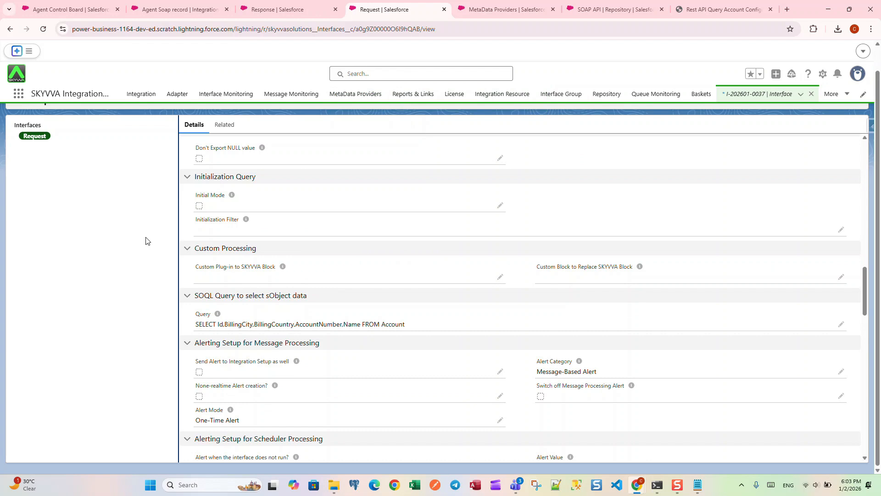
# Run interface processing for Request on the Agent Control Board, using the interface's filter query (SOQL) to select the sObject
pyautogui.click(68, 10)
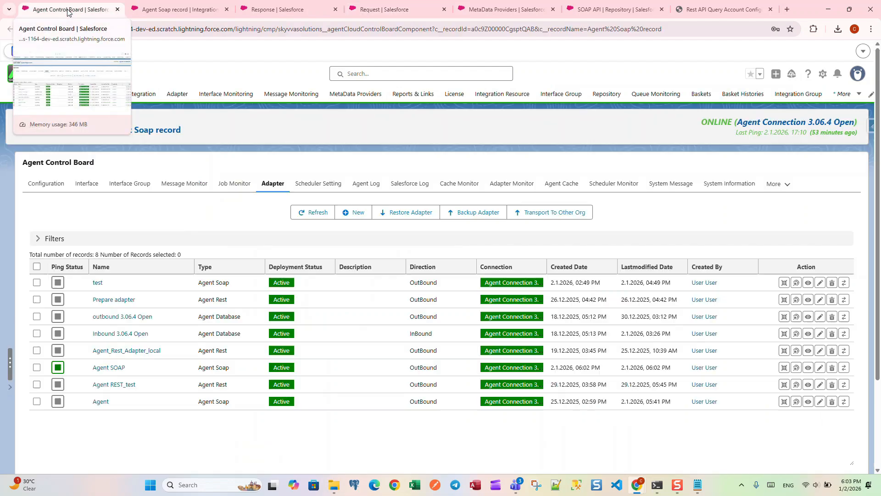
pyautogui.click(92, 186)
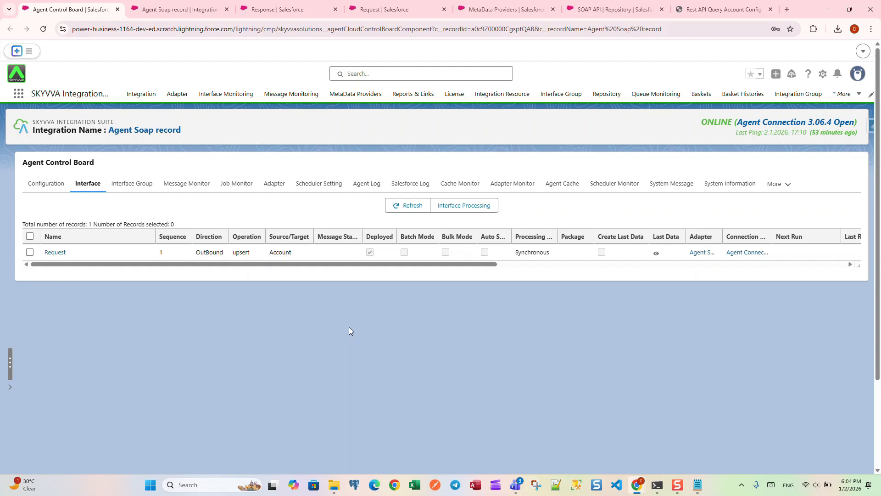
pyautogui.click(29, 253)
pyautogui.click(475, 209)
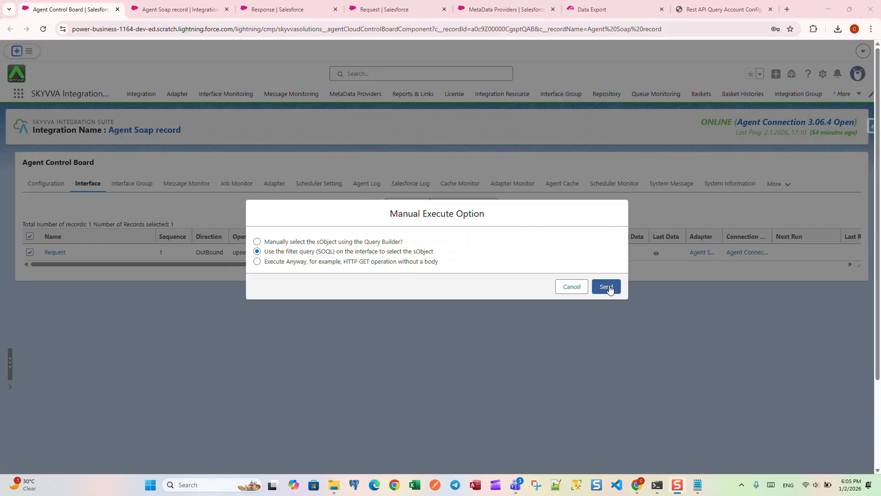
pyautogui.click(605, 287)
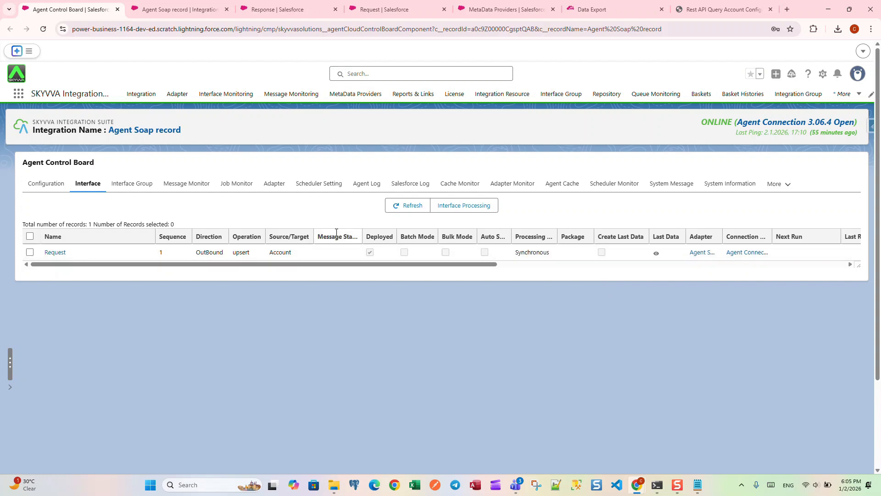
# List the Agent Soap record messages in the Message Monitor and expand the Request message with its request and response submessages
pyautogui.click(187, 186)
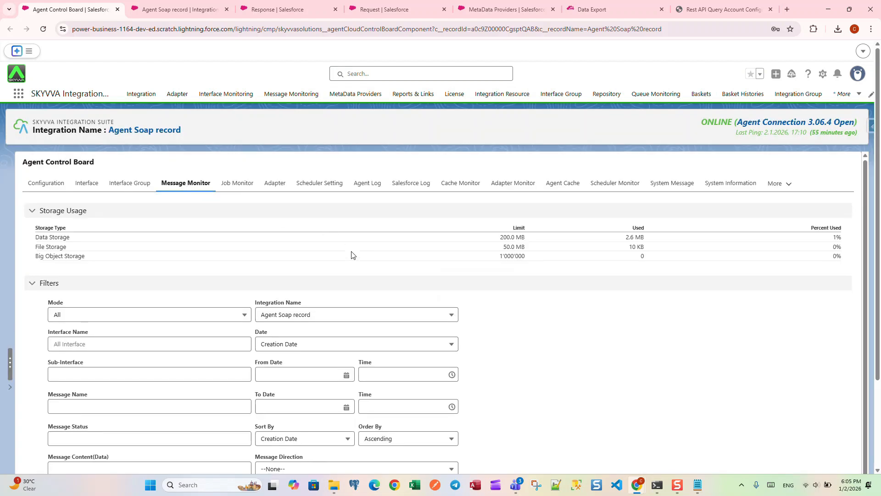
pyautogui.scroll(-5, 426, 311)
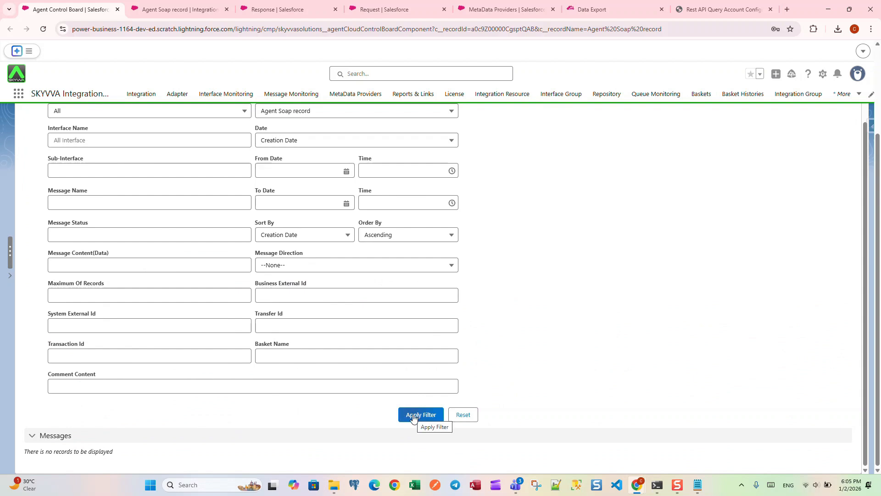
pyautogui.click(413, 415)
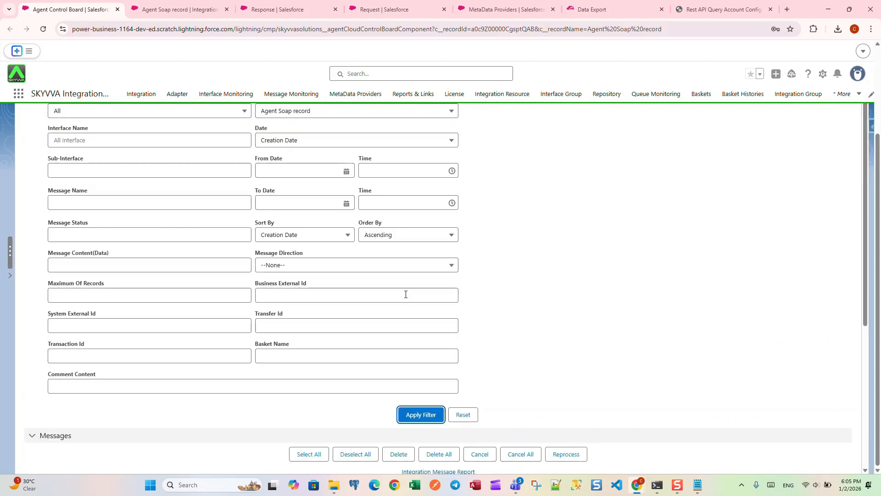
pyautogui.scroll(-5, 406, 294)
pyautogui.scroll(-1, 406, 294)
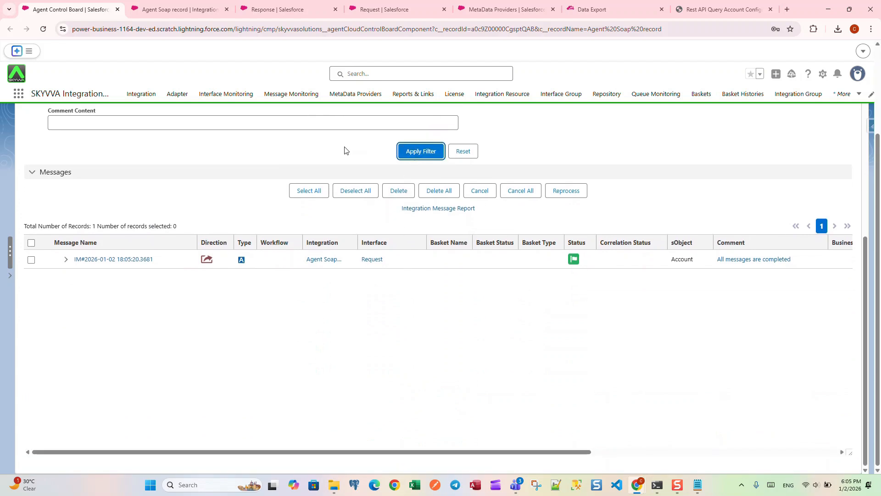
pyautogui.click(66, 259)
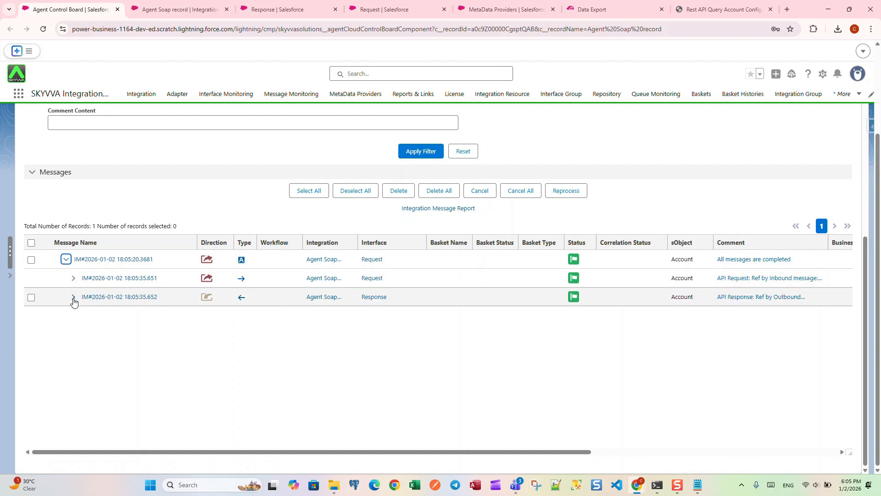
pyautogui.click(73, 278)
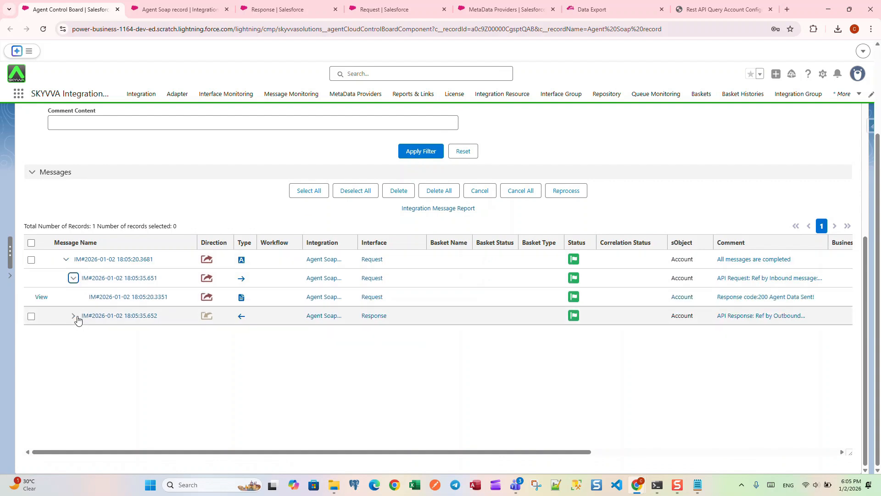
pyautogui.click(74, 316)
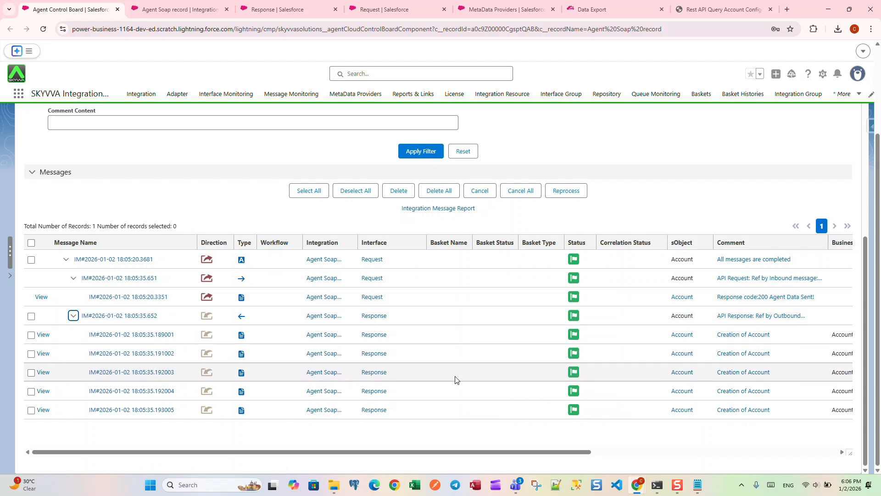
# Rerun the Data Export query SELECT FIELDS(ALL) FROM Account LIMIT 200 to check the Account records
pyautogui.click(601, 9)
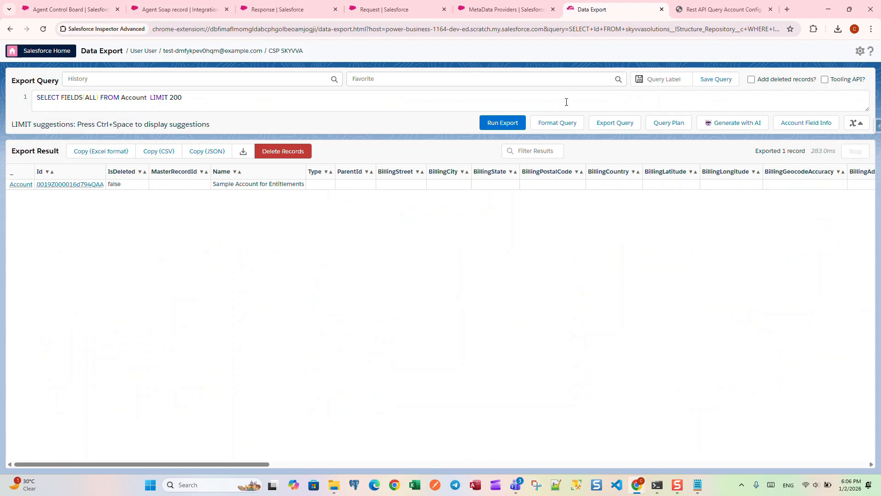
pyautogui.click(493, 124)
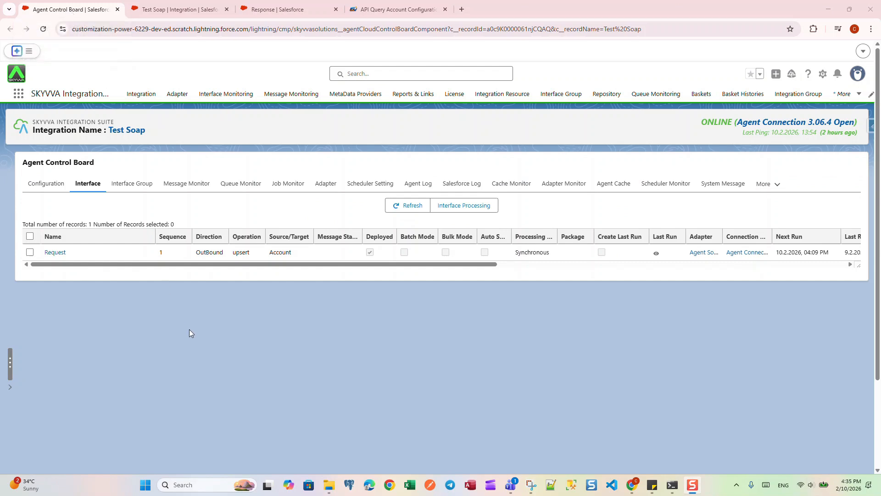
# Execute the Request interface of the Test Soap integration with the interface's filter query (SOQL)
pyautogui.click(30, 251)
pyautogui.click(463, 205)
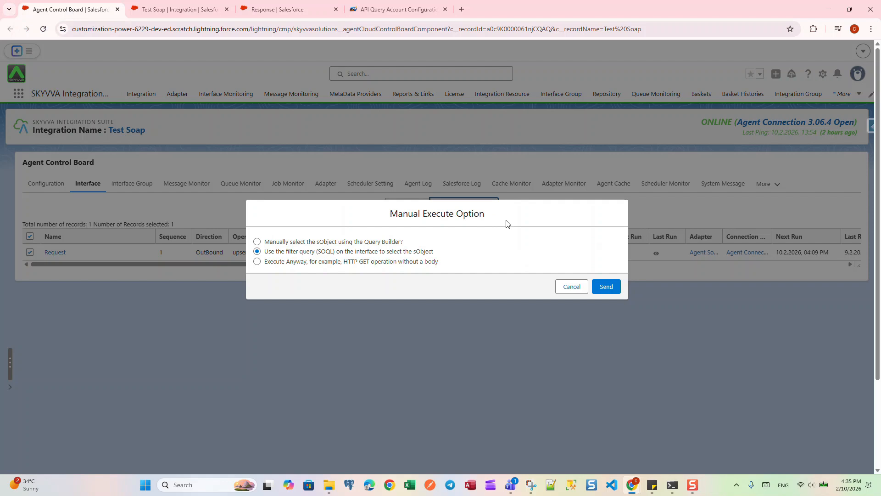
pyautogui.click(609, 288)
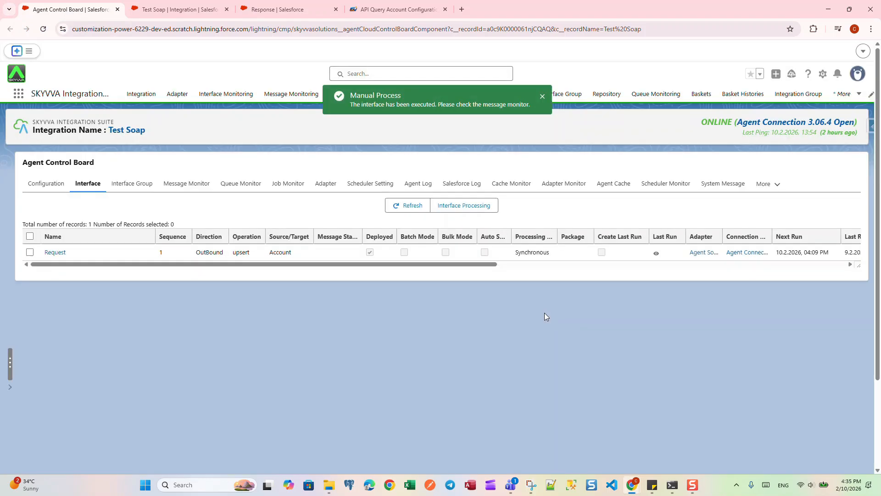
# Apply the Message Monitor filter to list the messages of the Test Soap integration
pyautogui.click(187, 183)
pyautogui.scroll(-5, 363, 275)
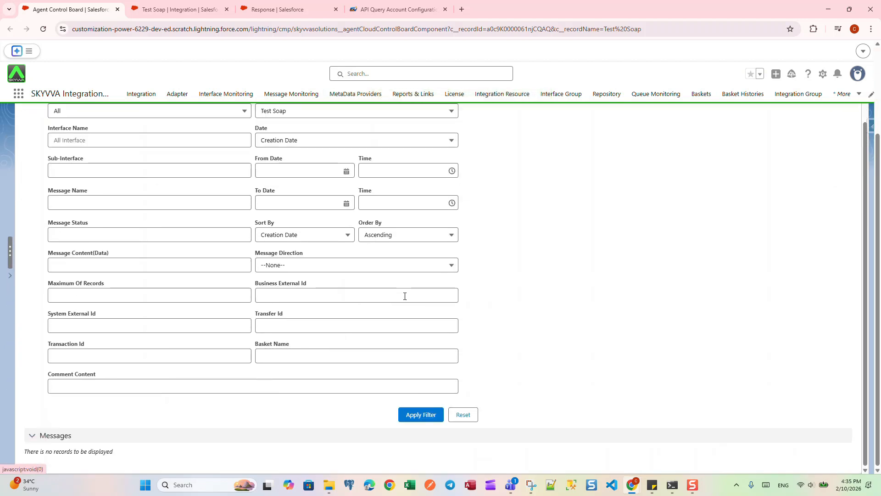
pyautogui.click(421, 414)
pyautogui.scroll(-5, 413, 296)
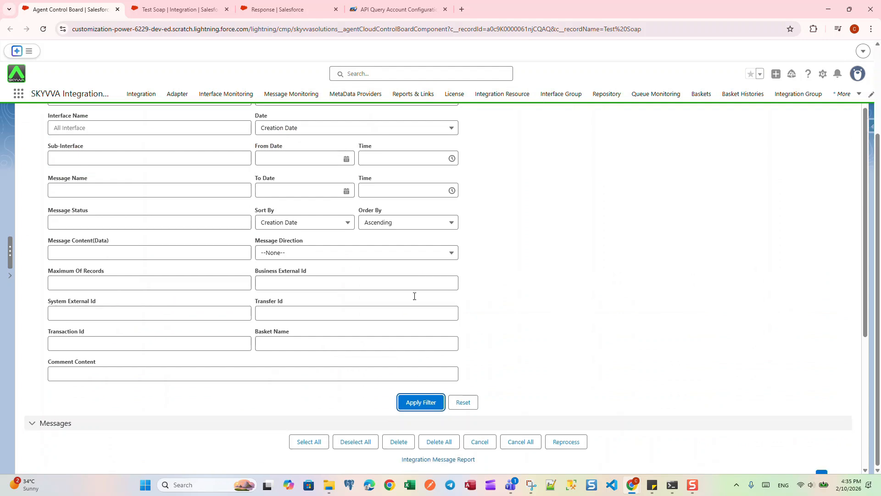
pyautogui.scroll(-1, 411, 300)
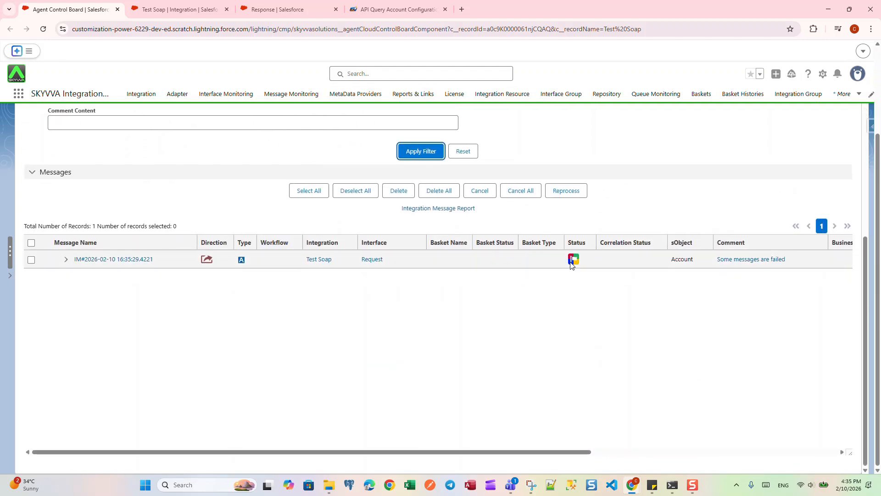
# Expand the Test Soap Request message with its request and fault submessages, and open the Account record of the fault message
pyautogui.click(66, 259)
pyautogui.click(73, 277)
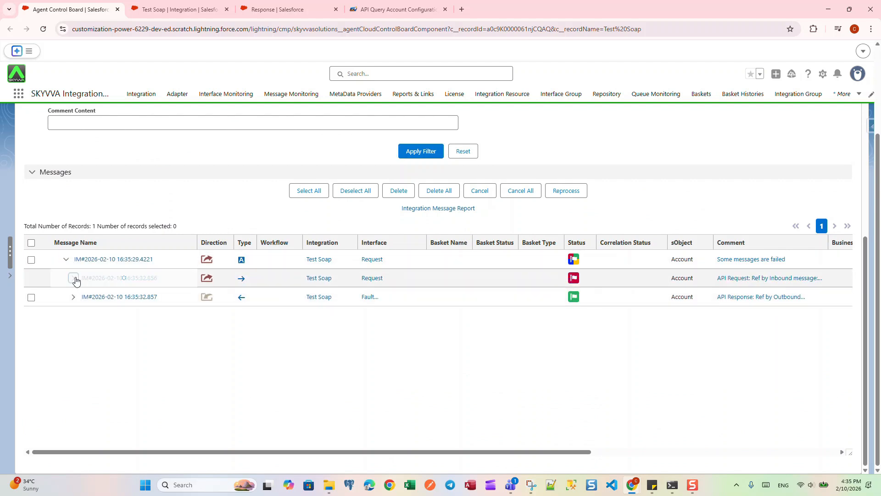
pyautogui.click(74, 316)
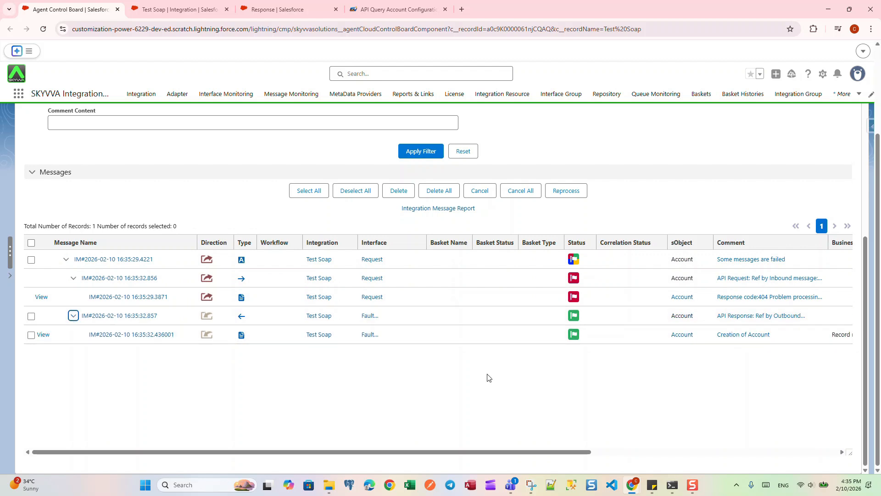
pyautogui.click(679, 335)
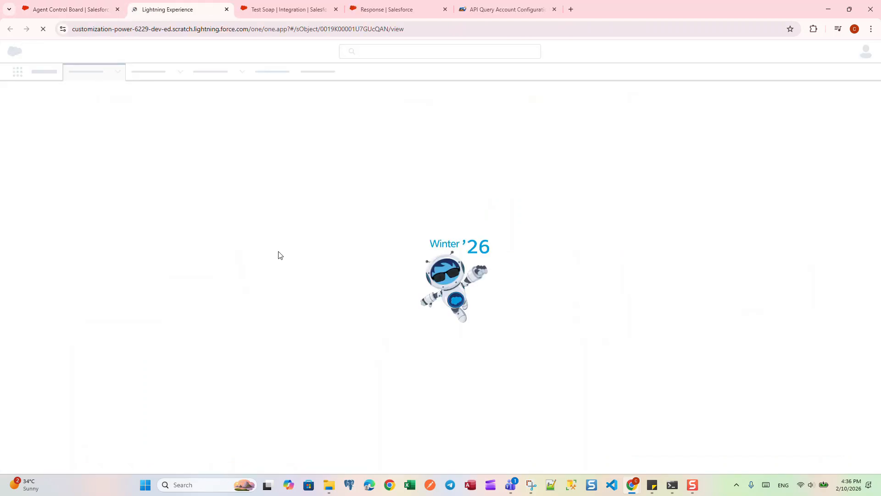